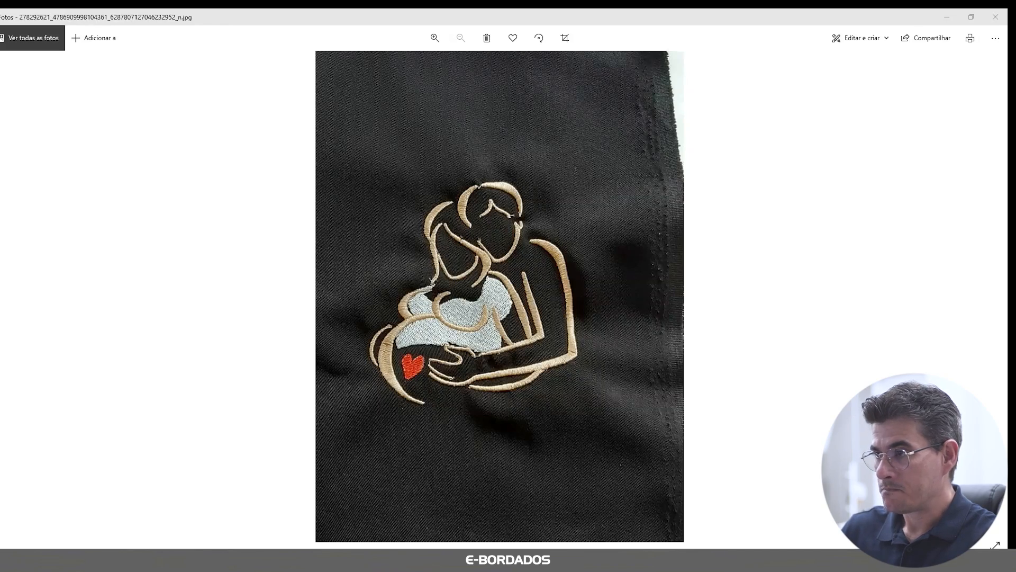
Examine the photos of the stitched couple design, including the front and back of the fabric
scroll(577, 320, up, 3)
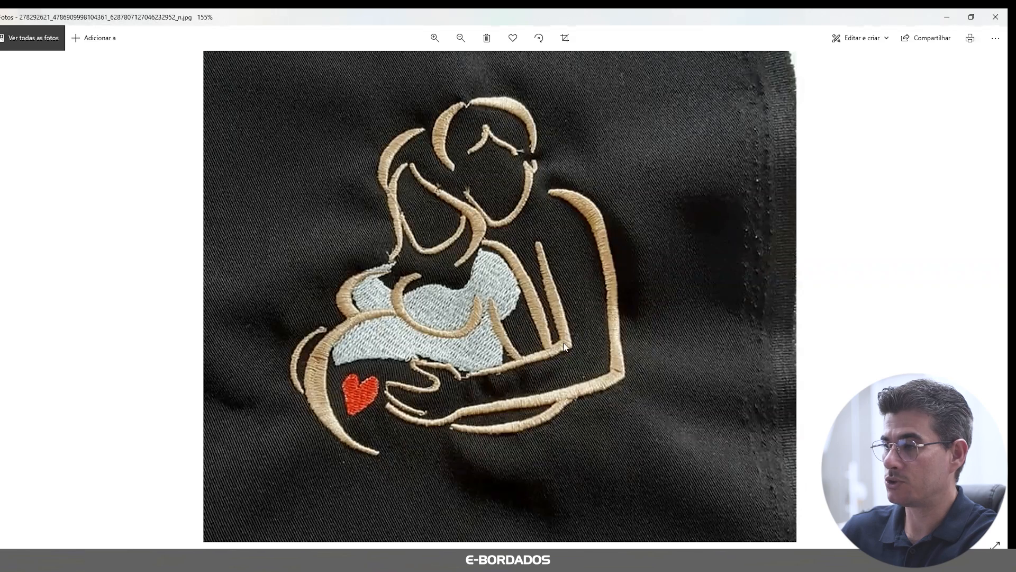
key(Right)
key(Right)
key(Right)
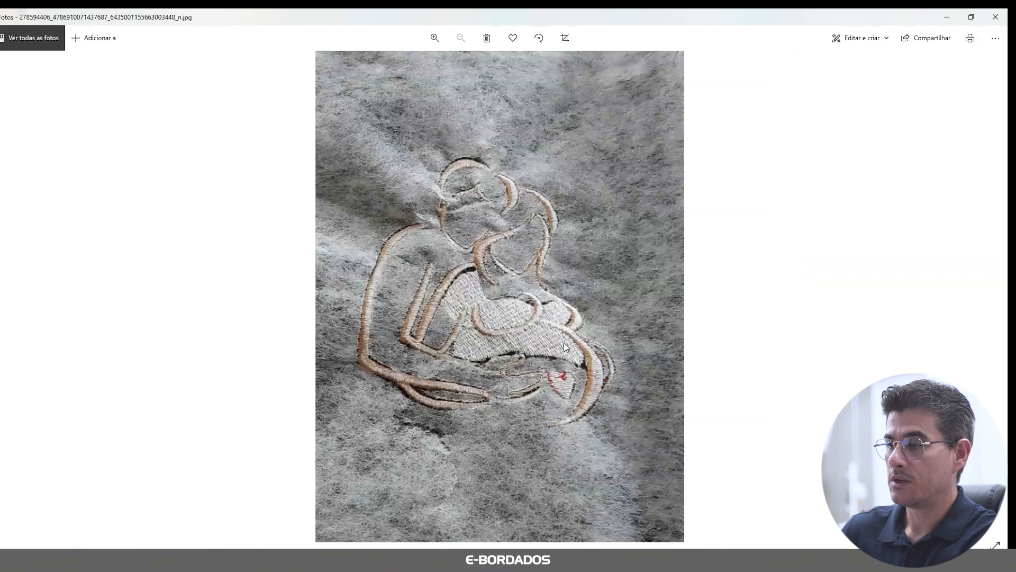
scroll(573, 294, up, 2)
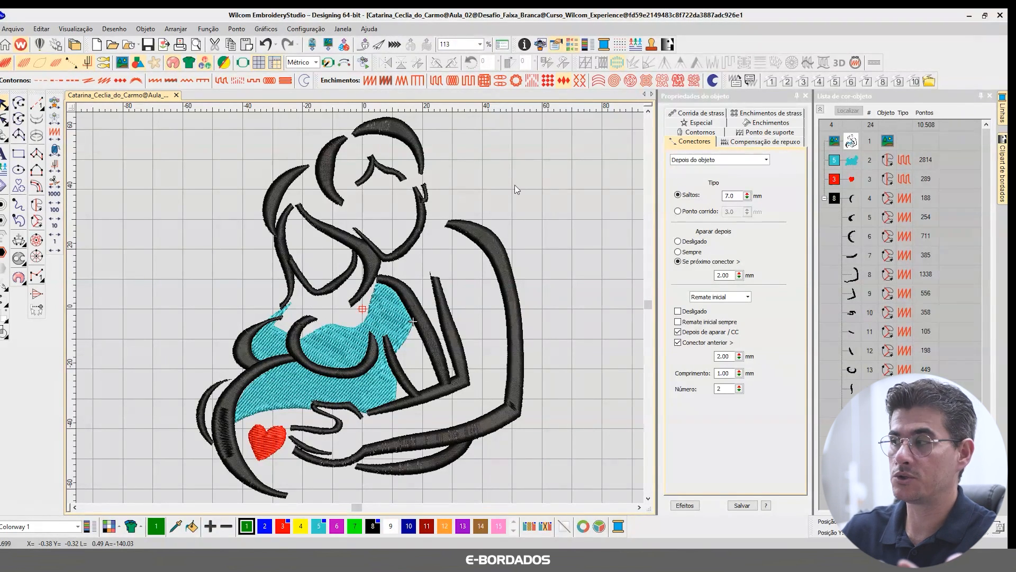
key(ctrl+r)
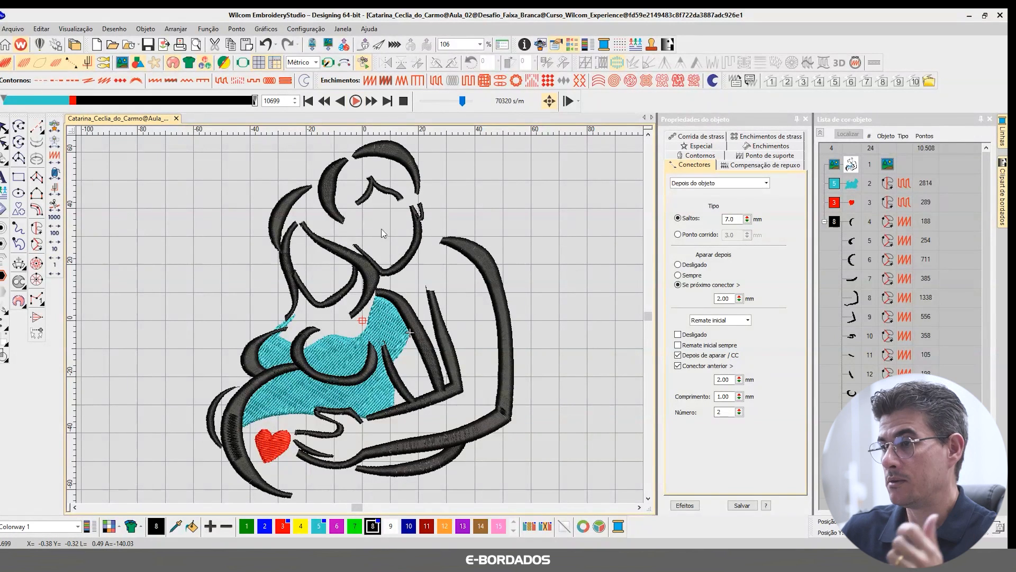
click(4, 126)
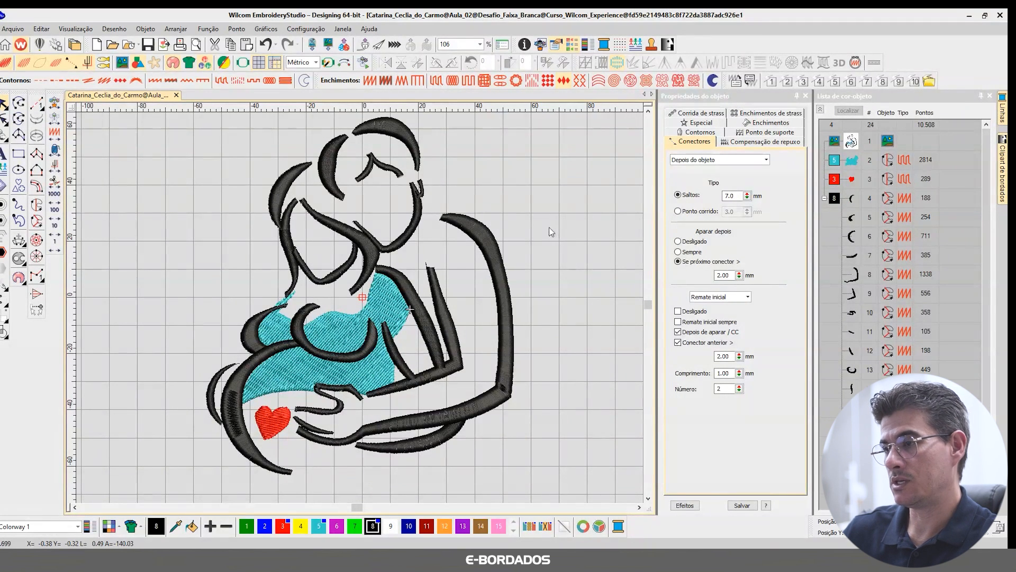
click(389, 300)
click(570, 219)
Show the reference bitmap and move it to the right of the embroidery for side-by-side comparison
click(122, 63)
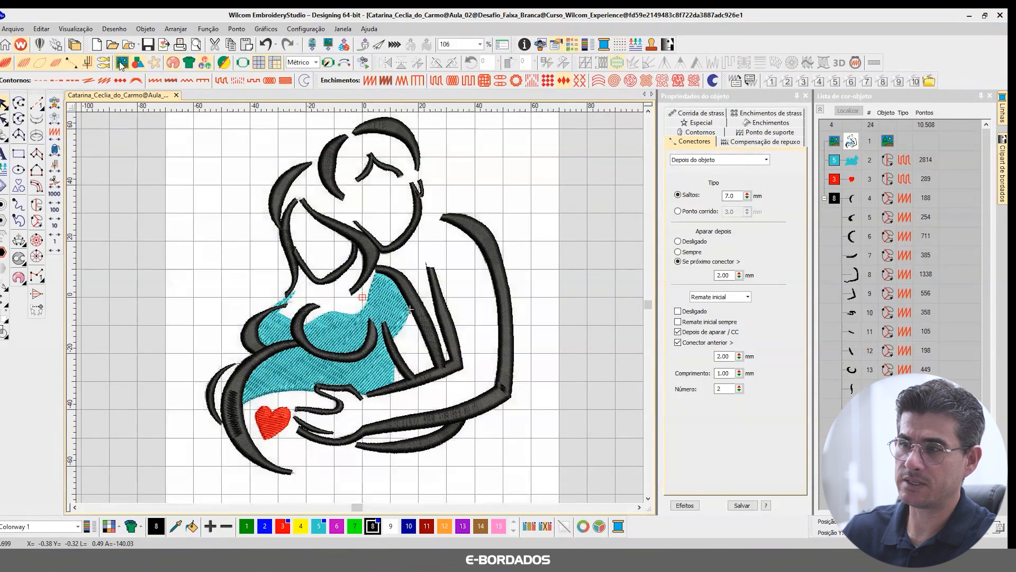
drag(186, 222, 553, 235)
key(0)
click(299, 157)
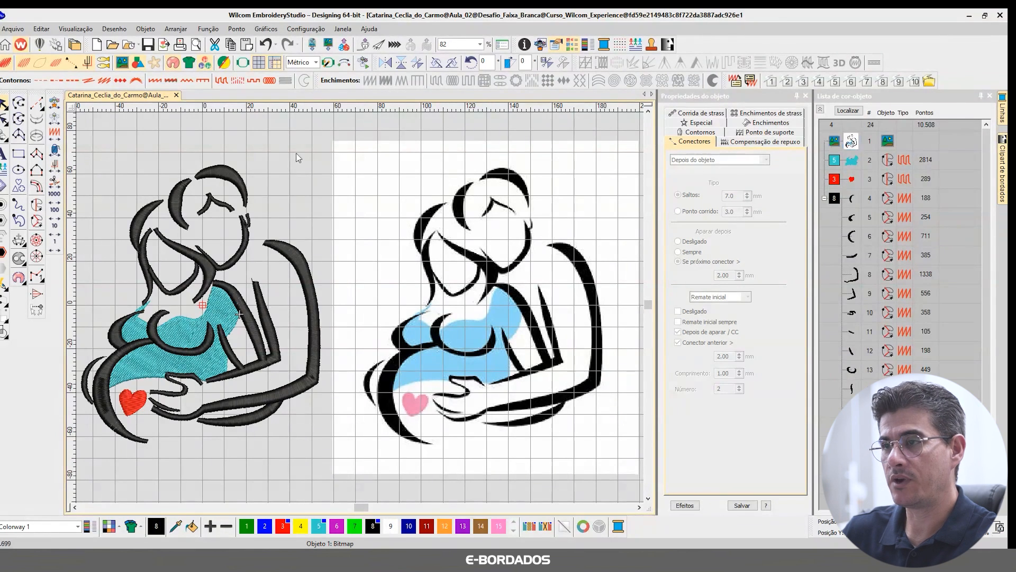
drag(419, 230, 412, 233)
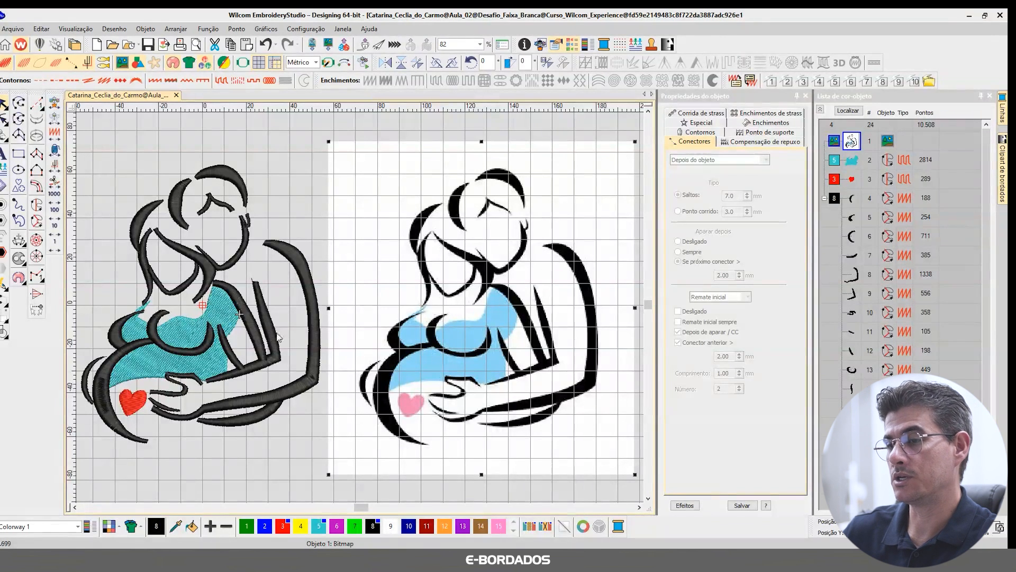
Inspect the outline nodes of the blue dress fill up close
click(180, 325)
scroll(360, 312, up, 4)
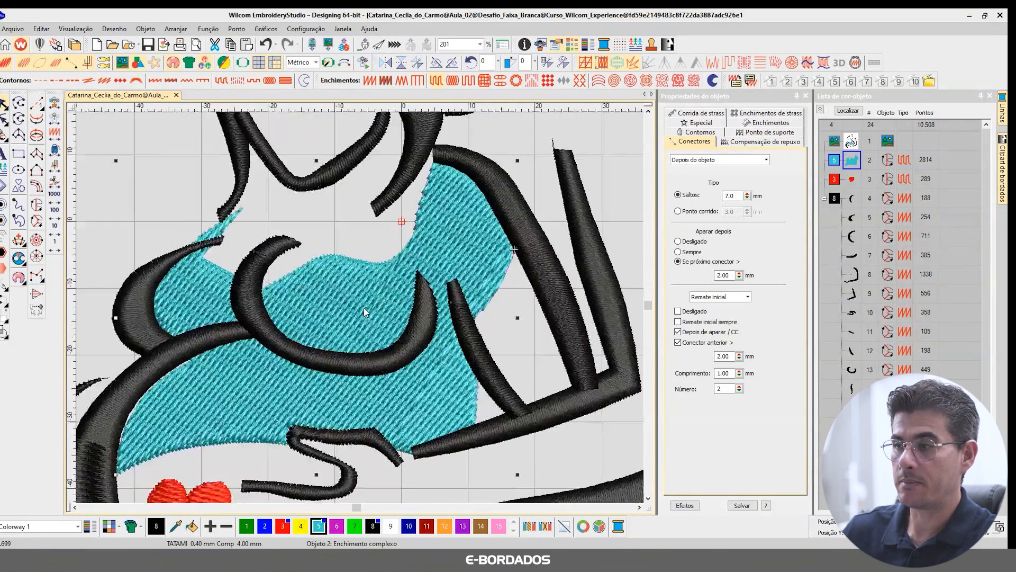
click(3, 120)
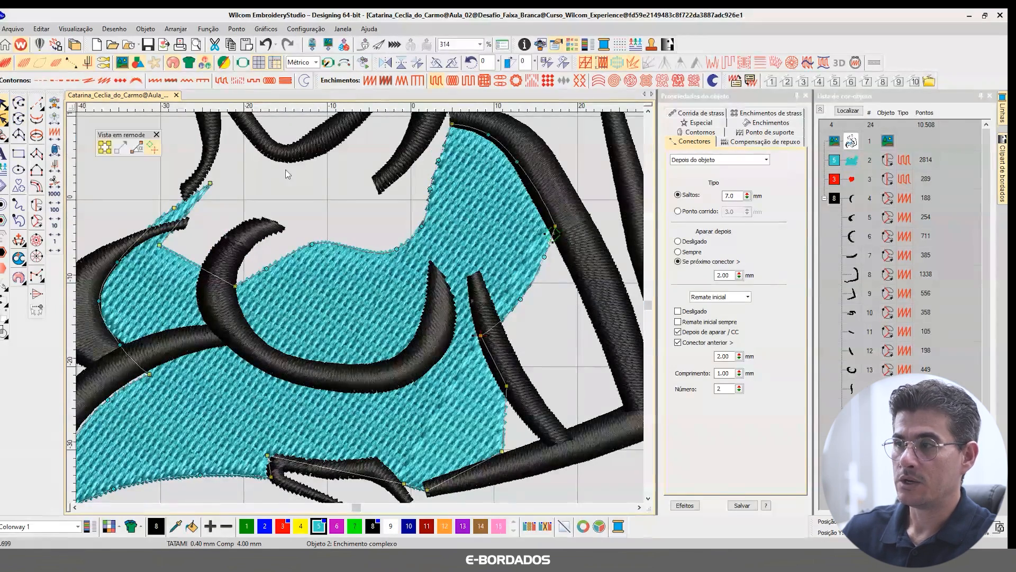
click(3, 104)
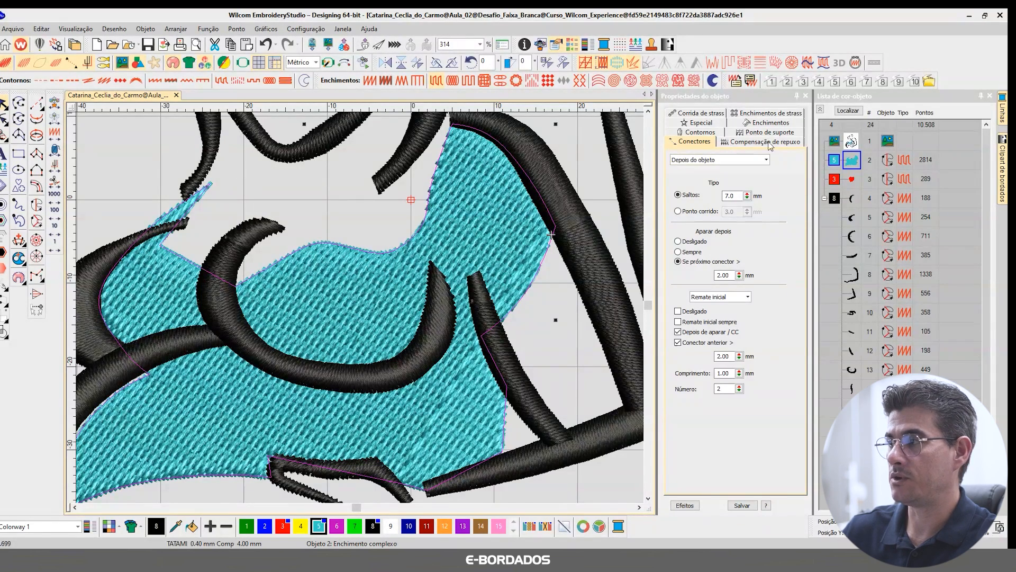
Set the dress fill's first underlay type to Tatami, turn off its second underlay, and switch off the realistic stitch view
click(766, 133)
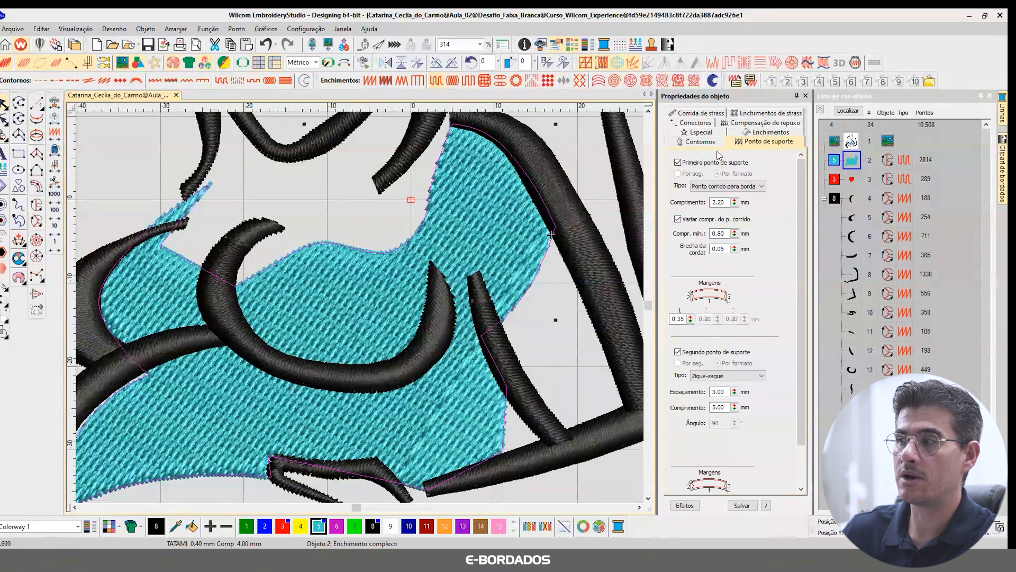
click(716, 186)
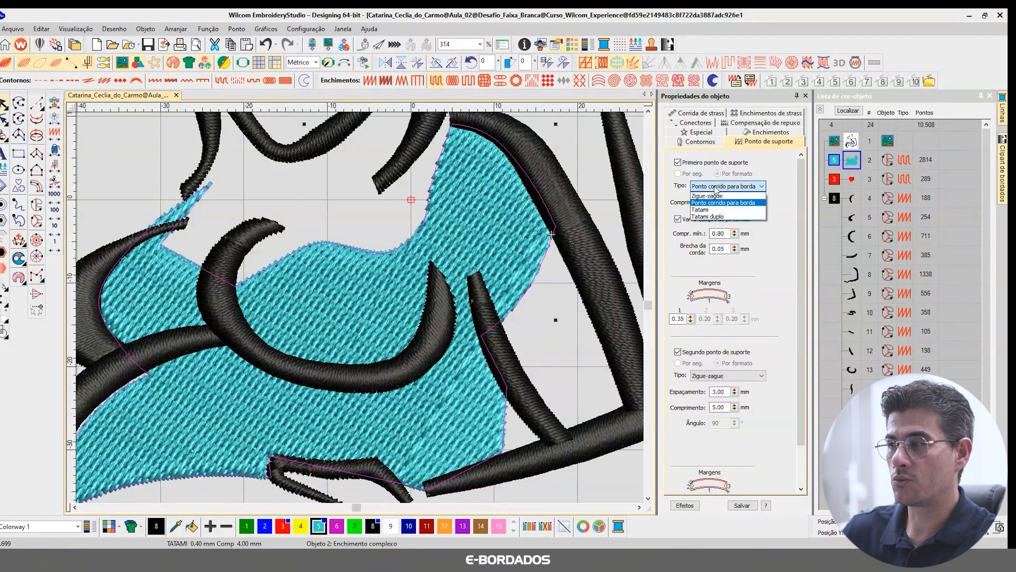
click(738, 191)
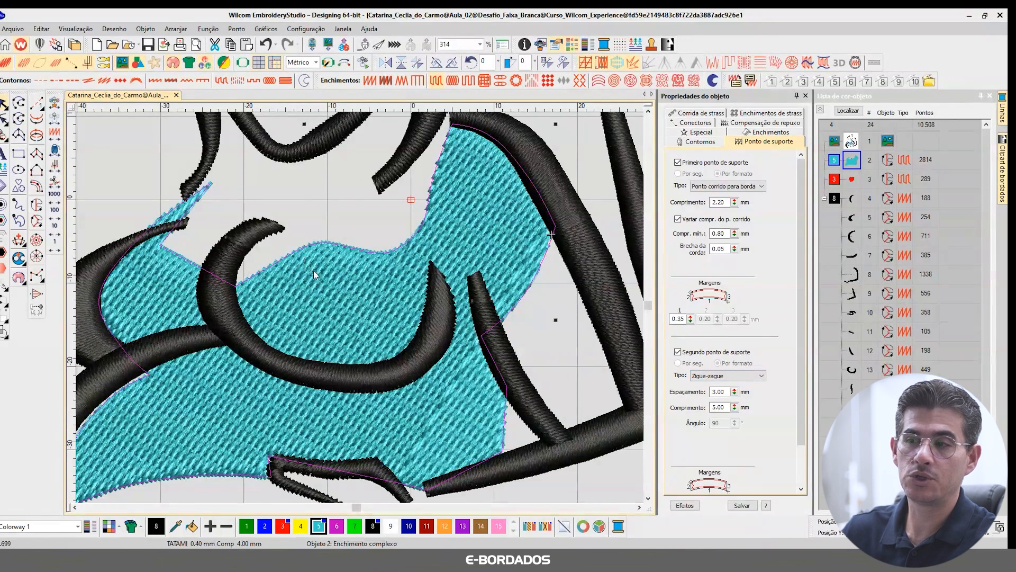
click(719, 185)
click(706, 209)
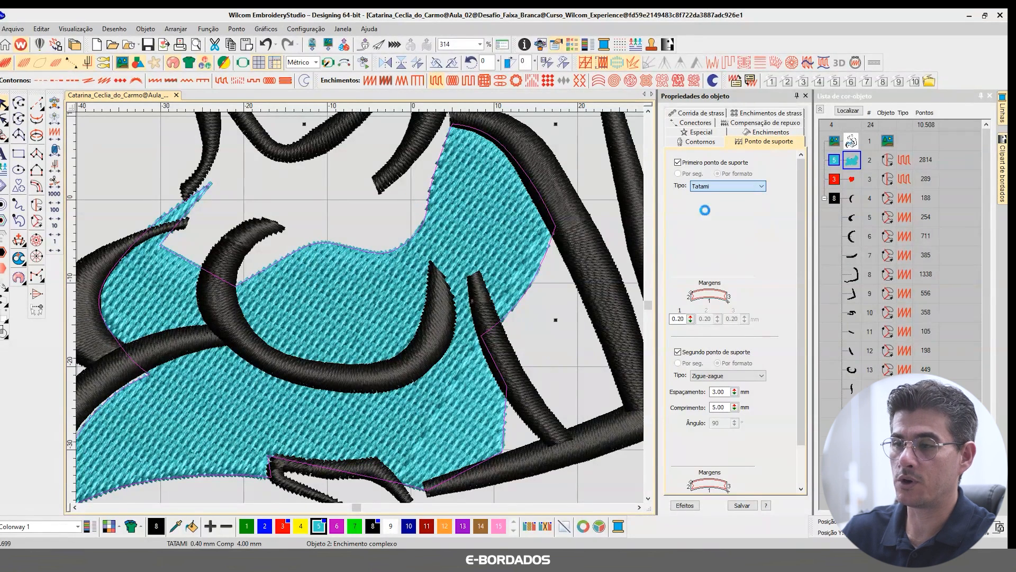
click(678, 352)
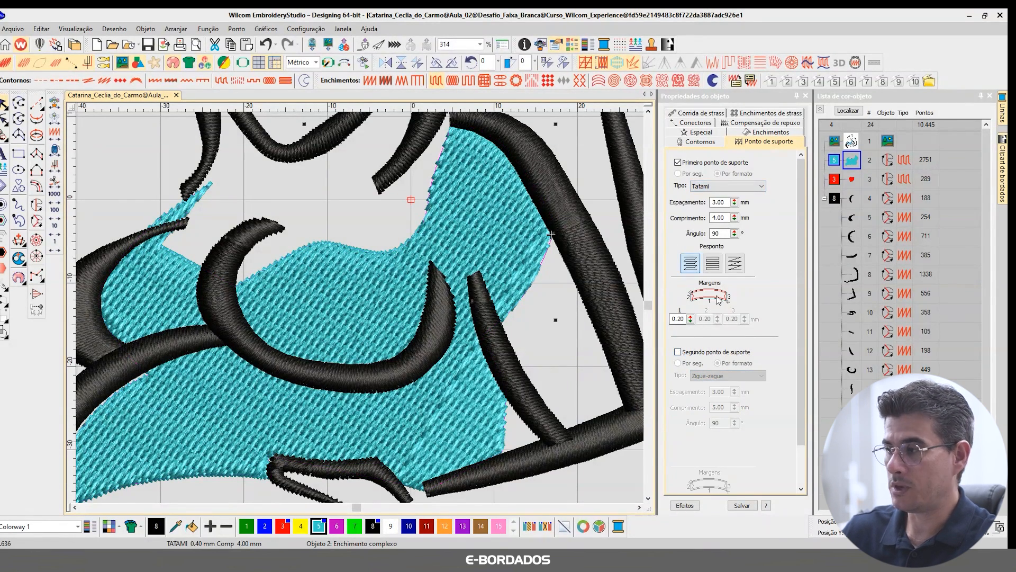
key(t)
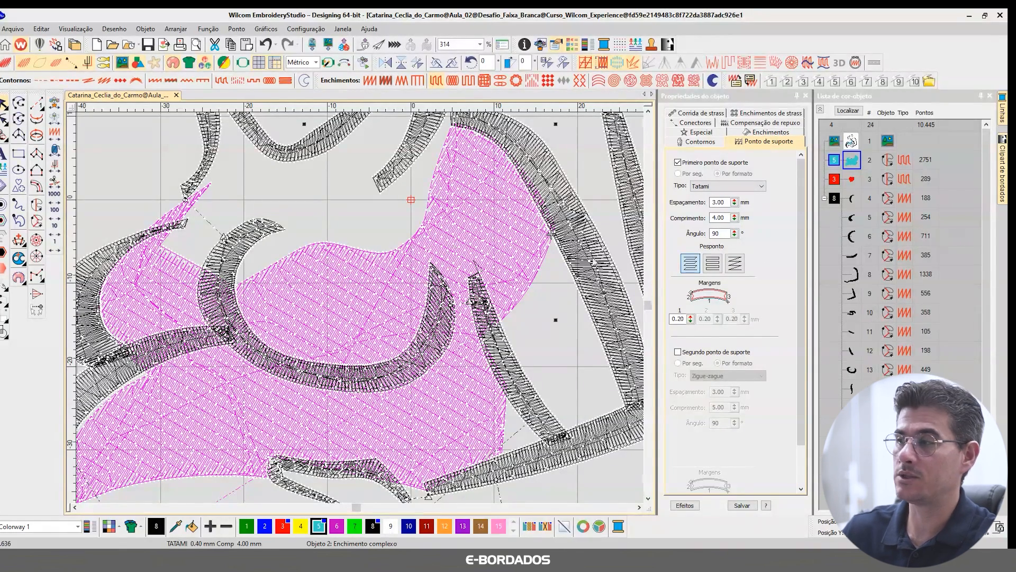
click(725, 186)
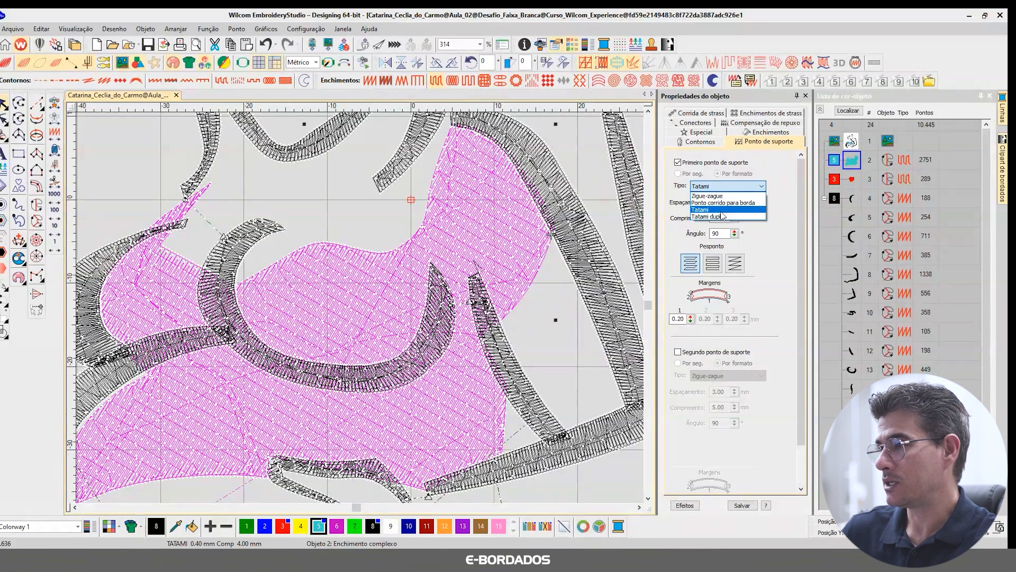
click(717, 211)
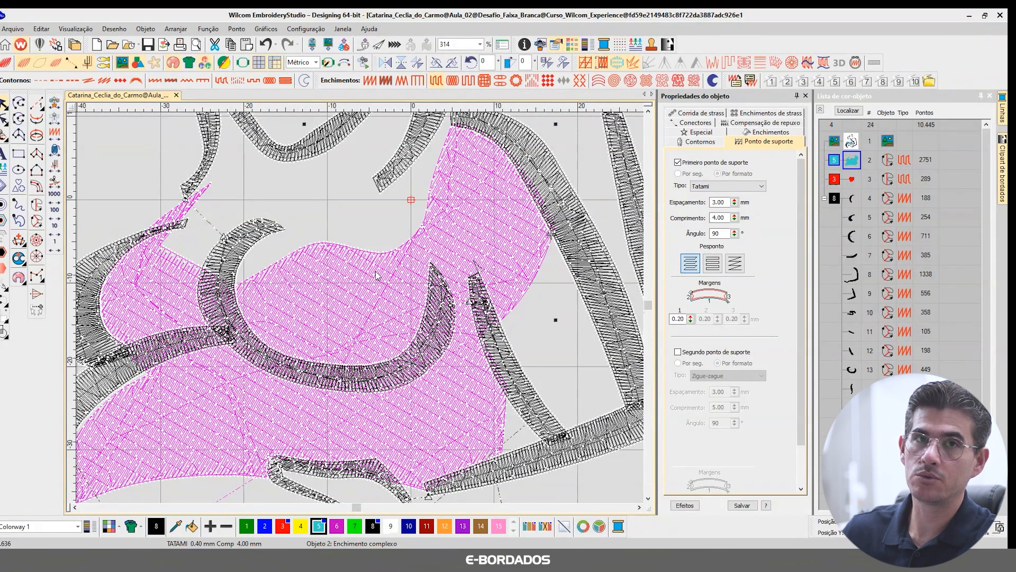
Set the red heart's first underlay type to Tatami and turn off its second underlay
scroll(368, 275, down, 5)
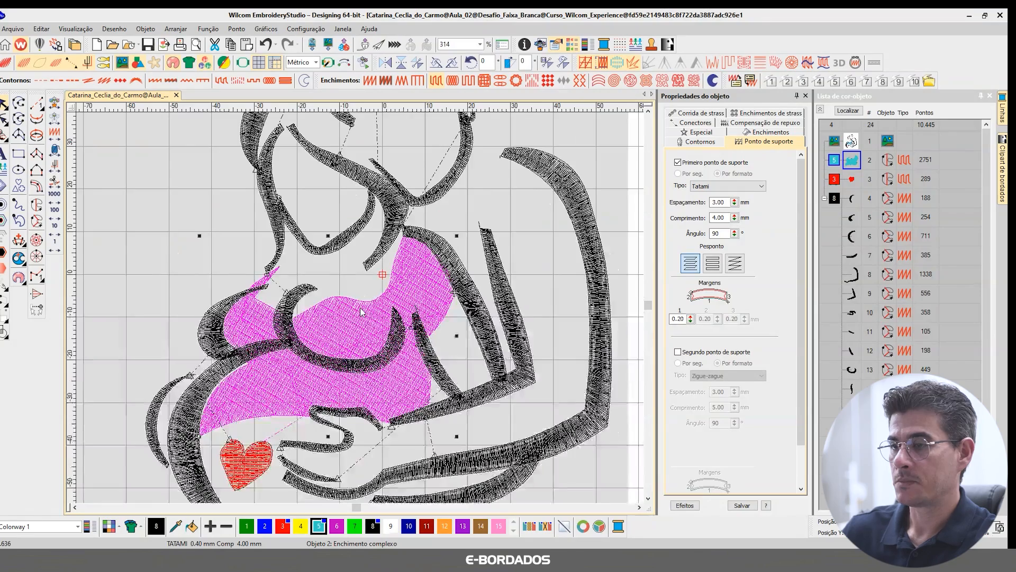
scroll(359, 311, up, 2)
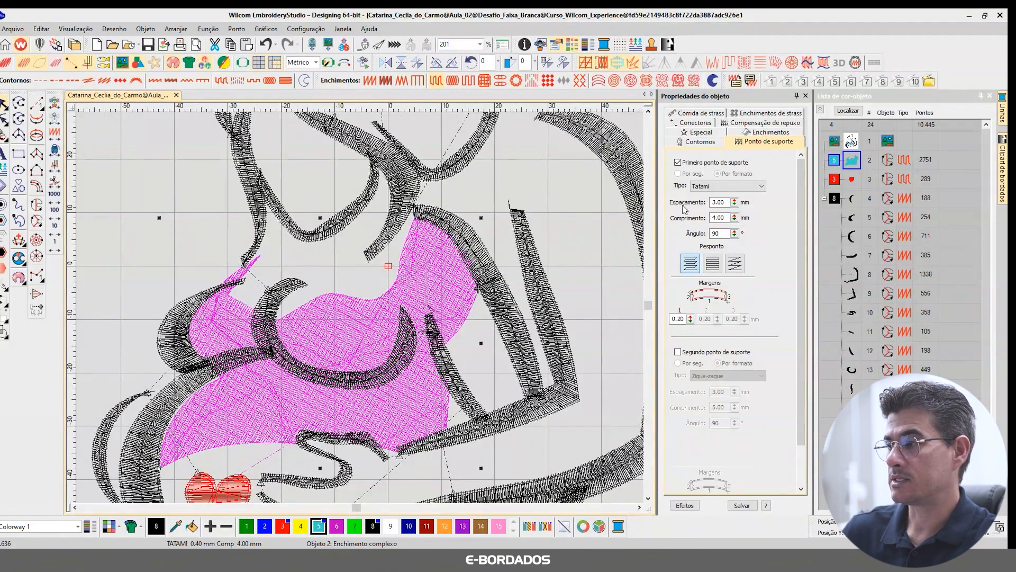
scroll(361, 313, down, 2)
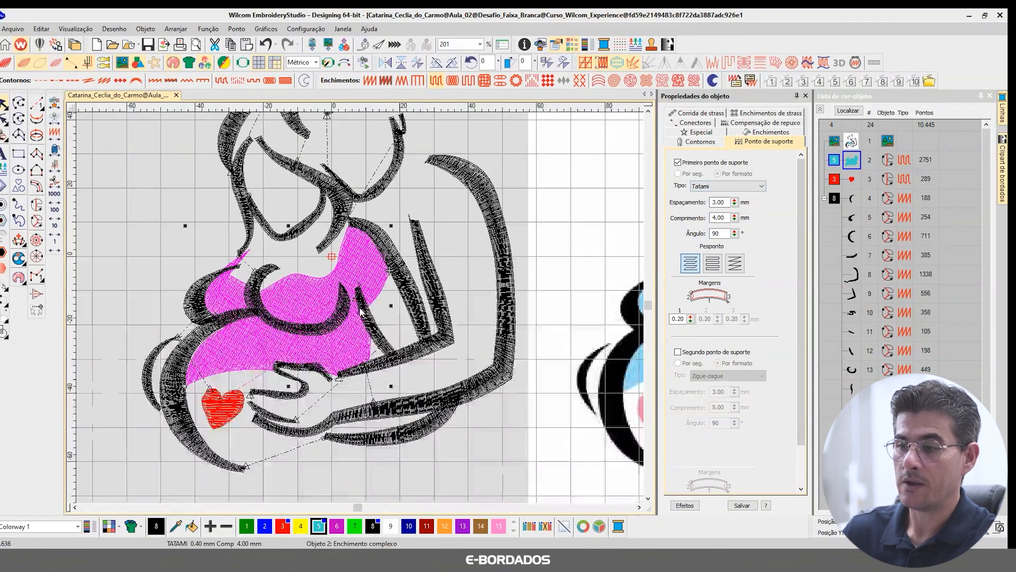
scroll(360, 311, up, 3)
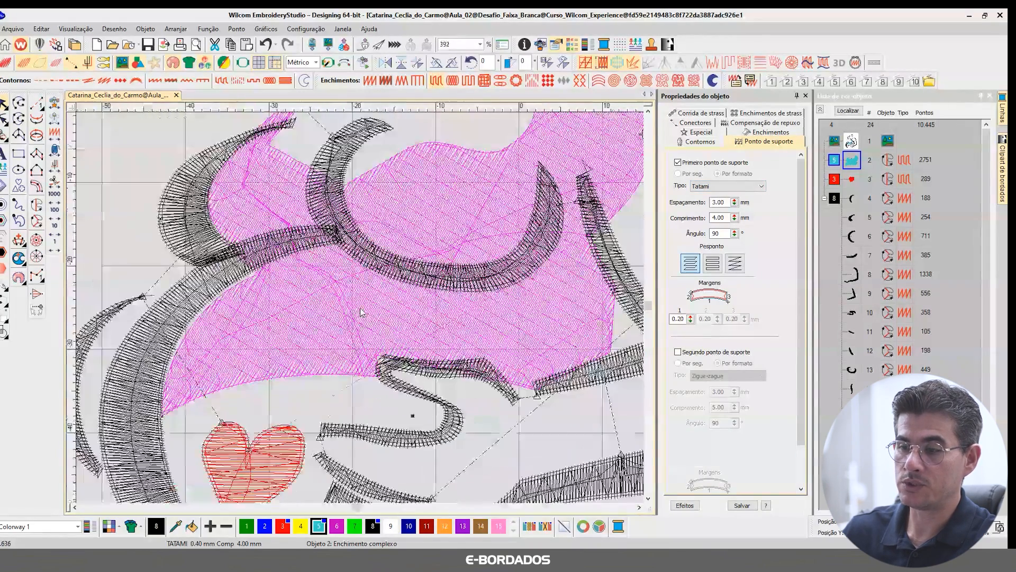
scroll(360, 311, down, 1)
click(273, 434)
click(728, 186)
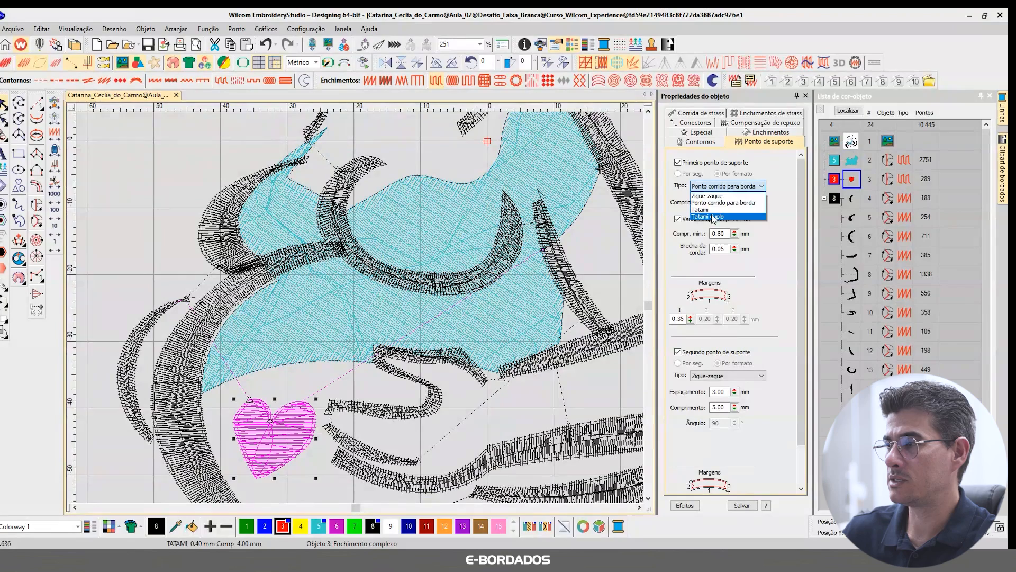
click(712, 210)
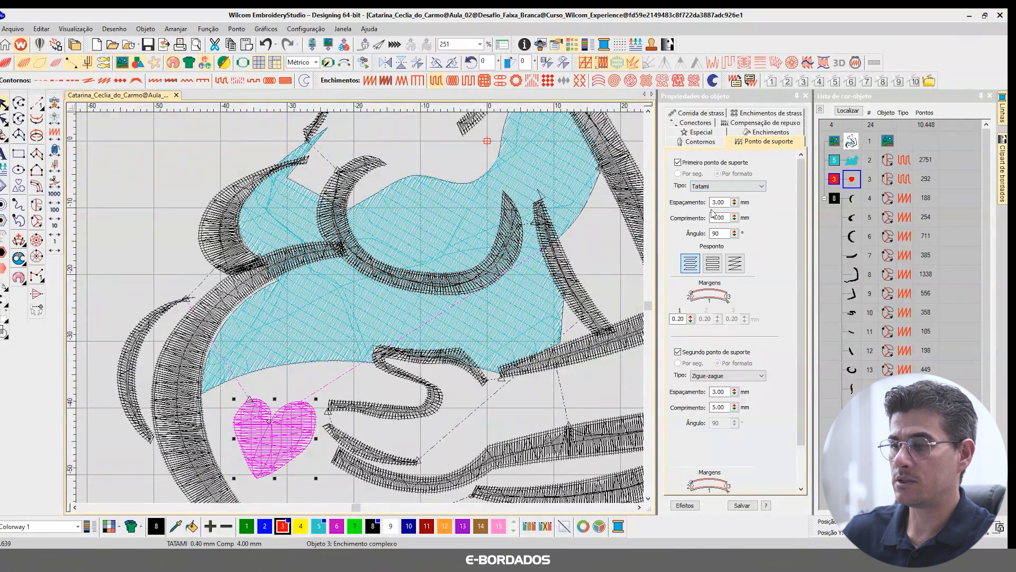
click(686, 354)
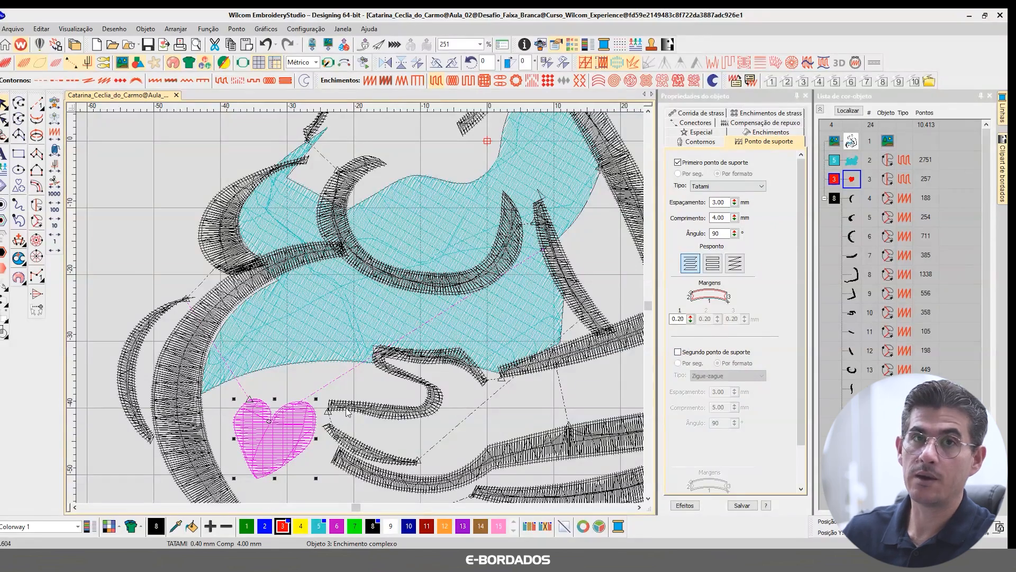
key(t)
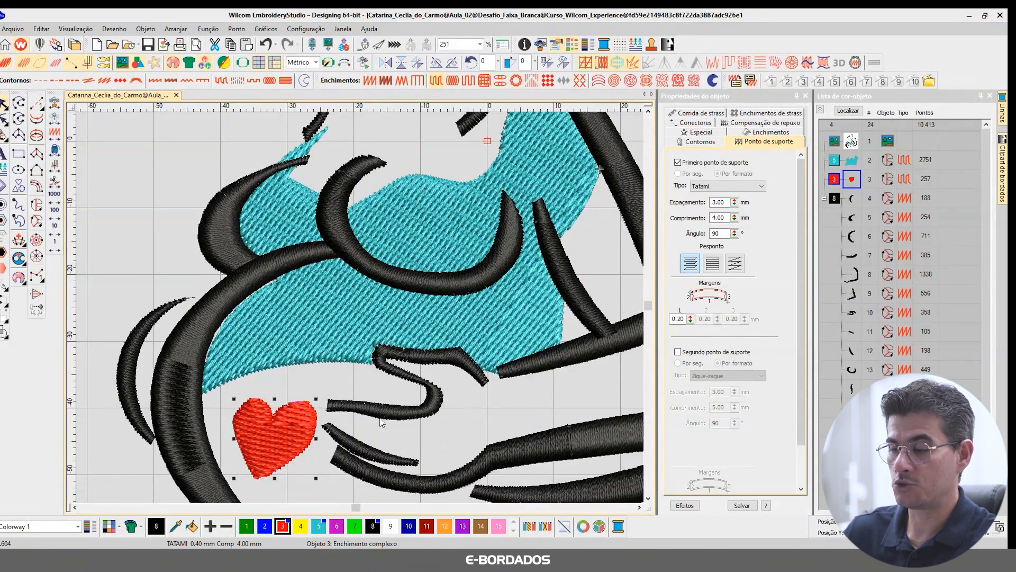
key(t)
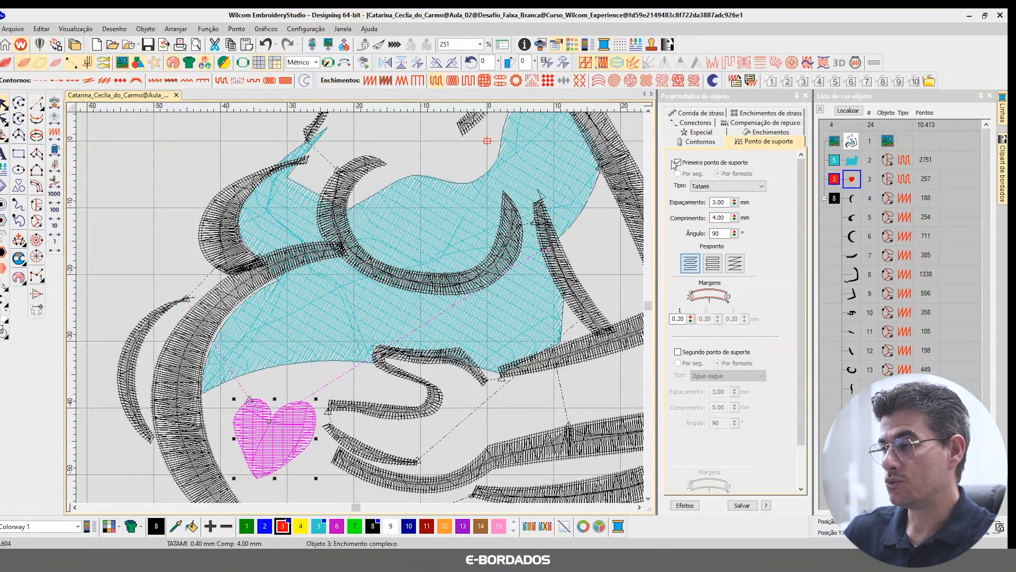
Examine the dress fill's shape and outline nodes in both the plain and realistic stitch views
click(648, 111)
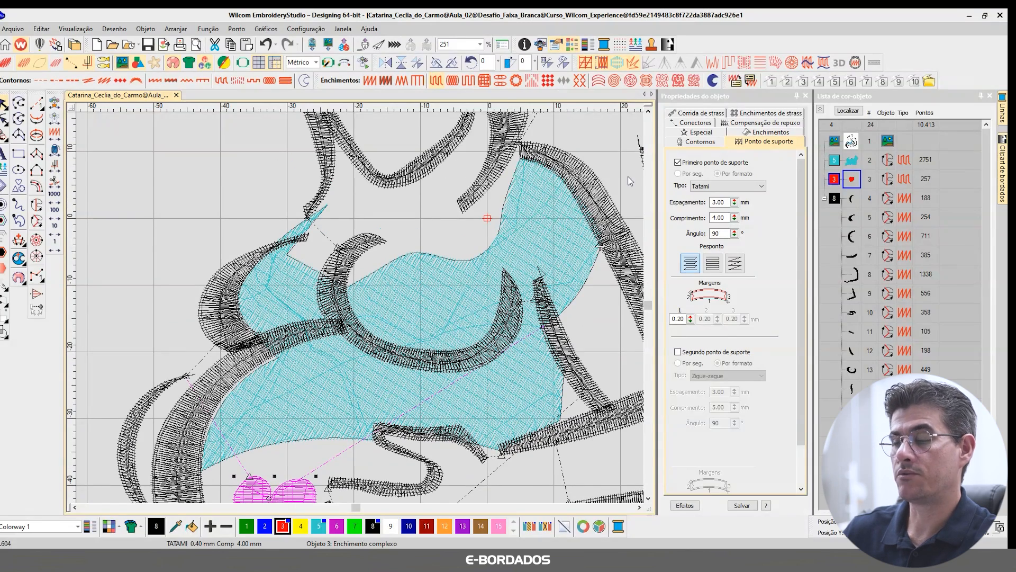
click(326, 263)
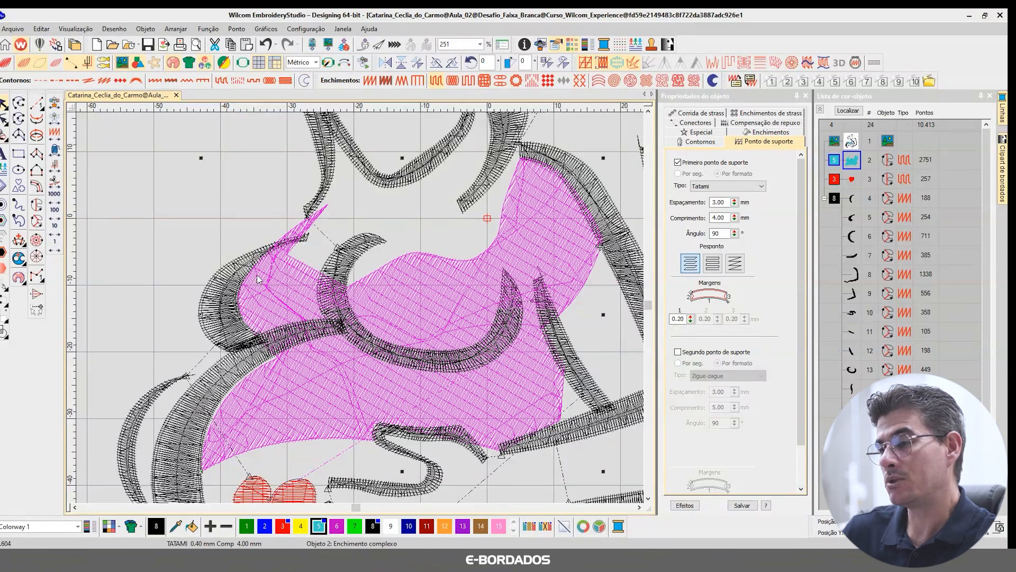
click(849, 112)
key(h)
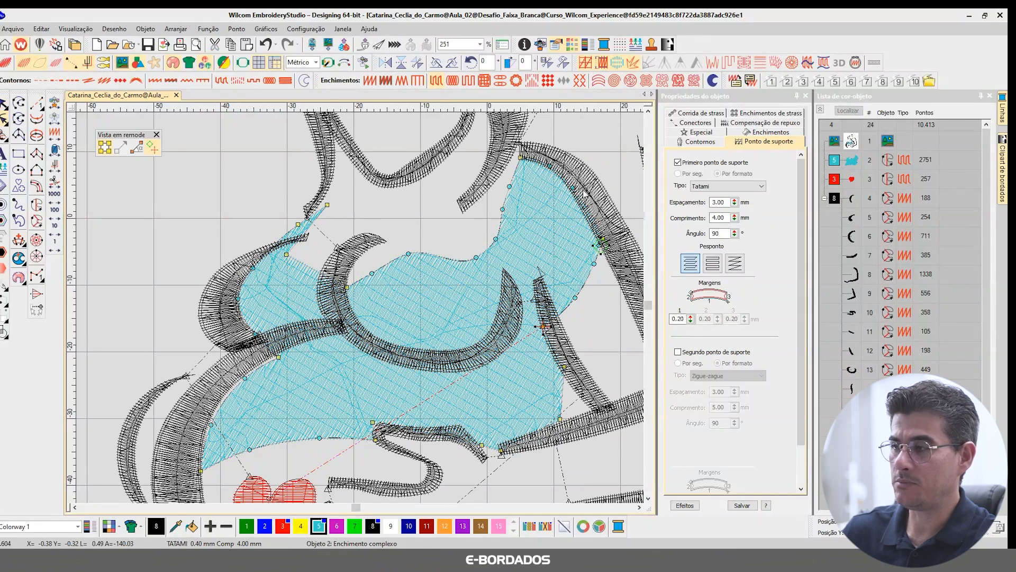
key(Escape)
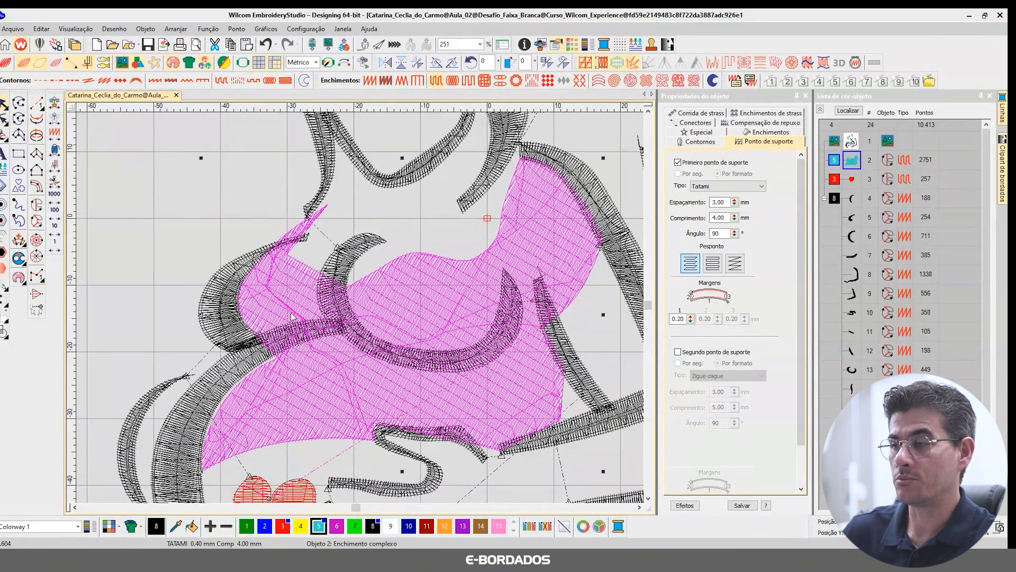
key(t)
key(t)
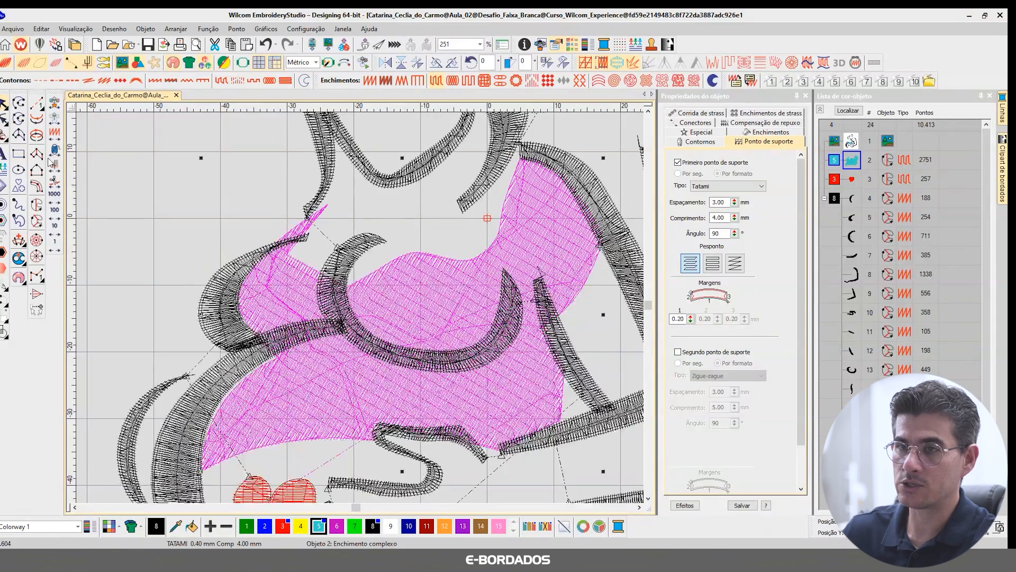
key(h)
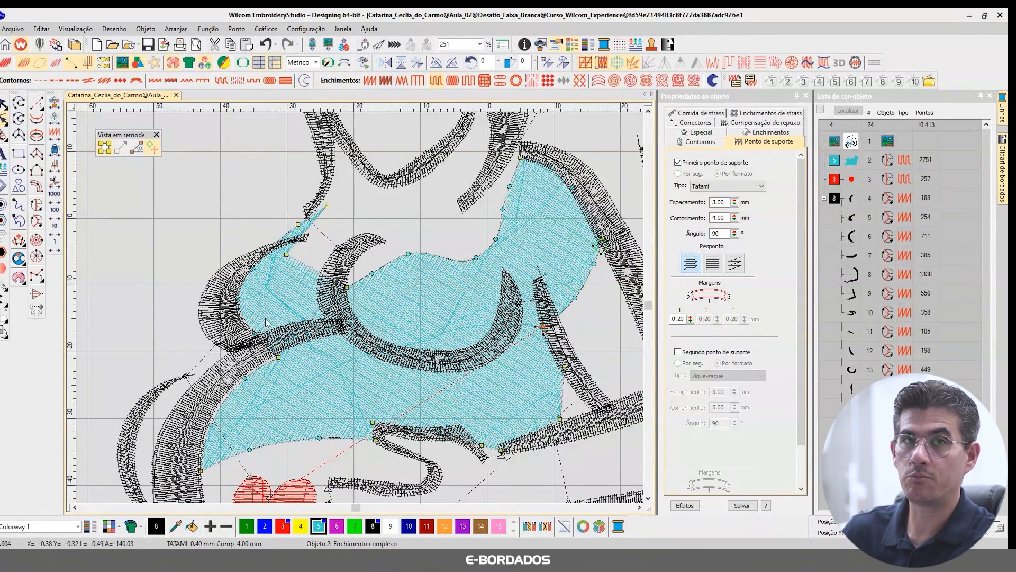
key(t)
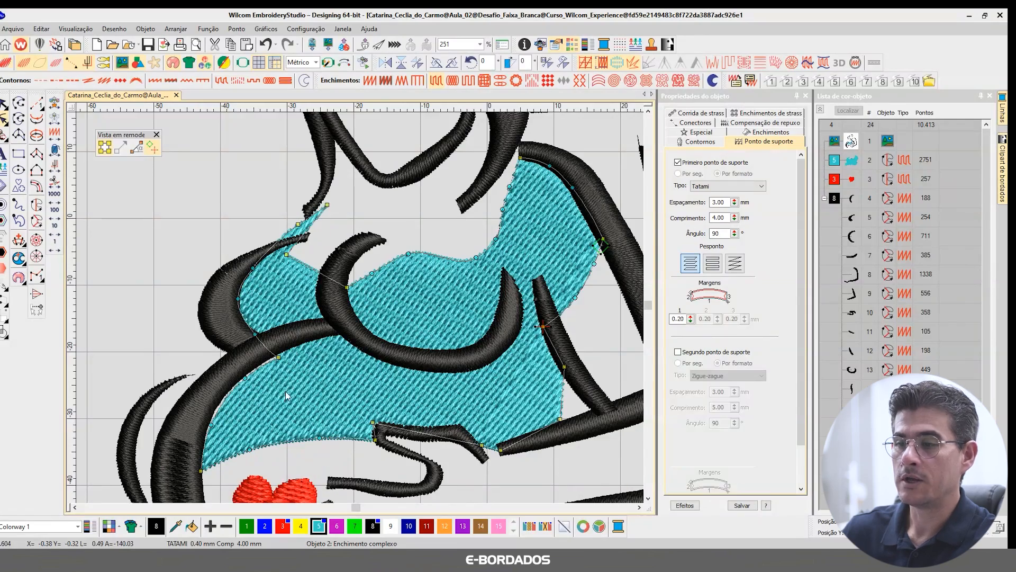
Switch off the realistic stitch view and compare the dress fill's edges with the blue area of the reference image
key(t)
scroll(284, 373, down, 3)
scroll(387, 311, down, 3)
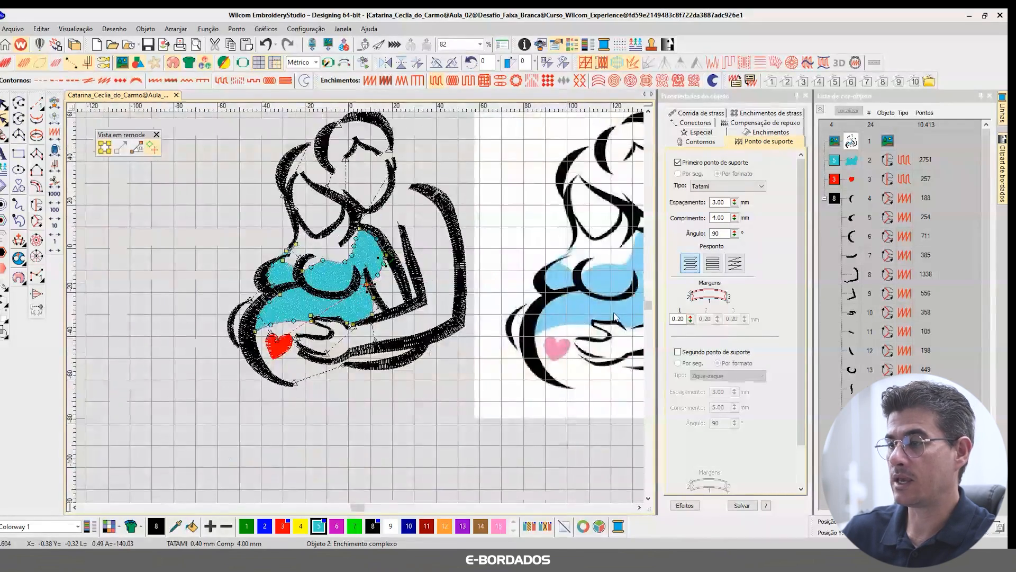
scroll(358, 314, up, 6)
scroll(358, 313, down, 2)
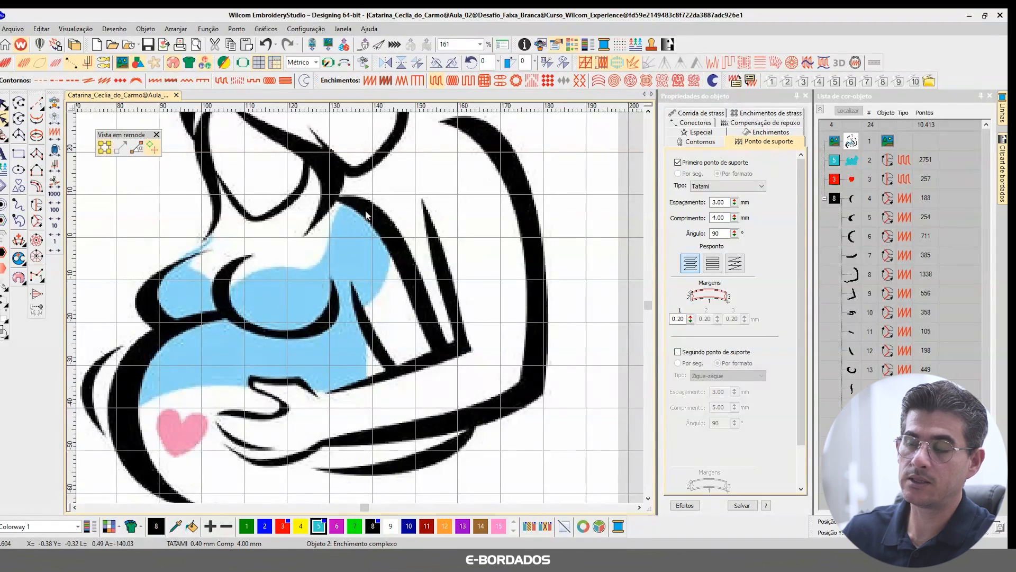
scroll(149, 321, down, 3)
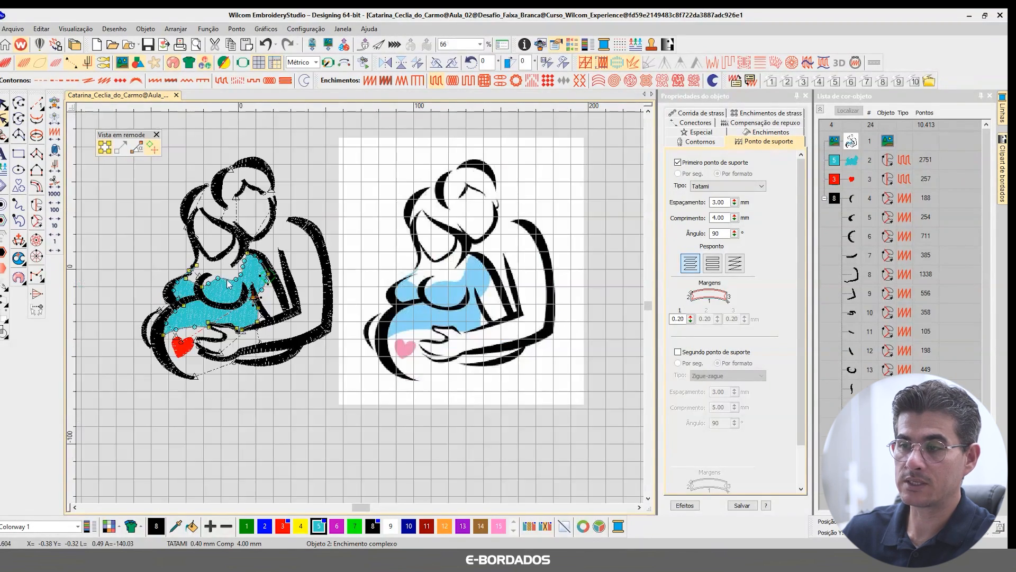
Move the dress fill's outline nodes along the belly curve outward so the fill runs beneath the black belly outline
scroll(358, 311, up, 4)
scroll(521, 364, down, 2)
scroll(324, 417, up, 4)
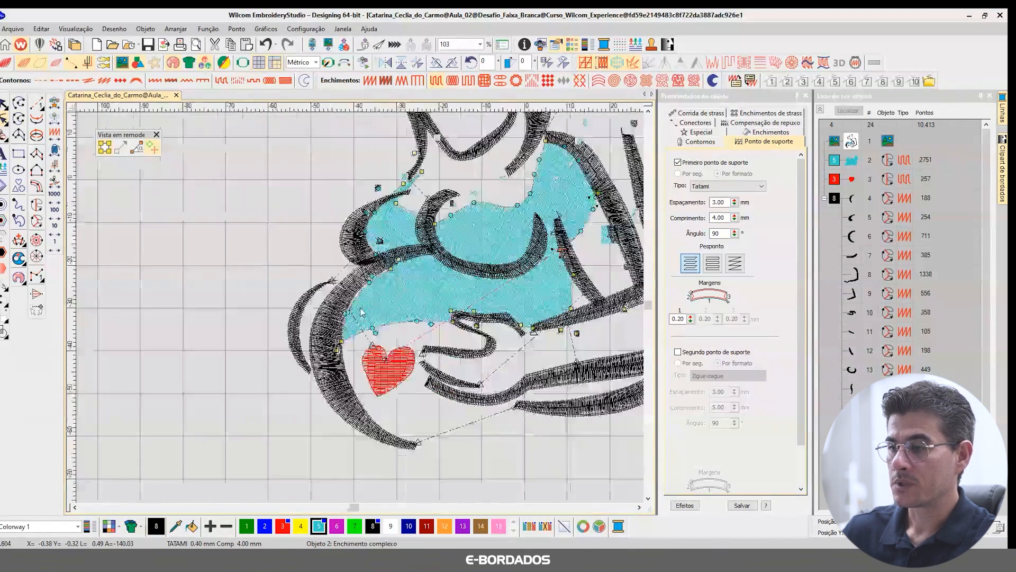
drag(324, 423, 285, 448)
drag(344, 333, 314, 312)
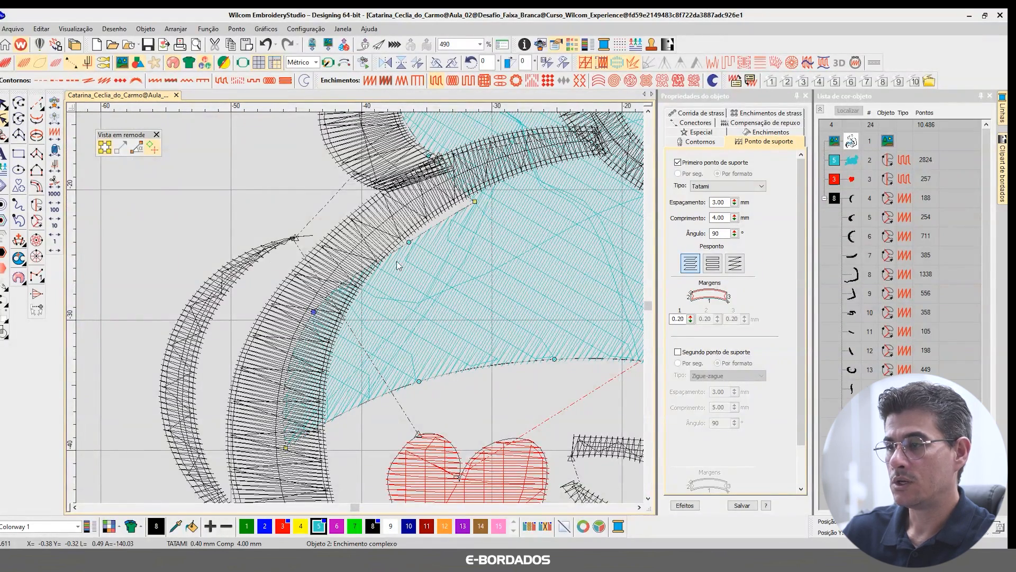
drag(409, 241, 389, 224)
drag(475, 201, 445, 184)
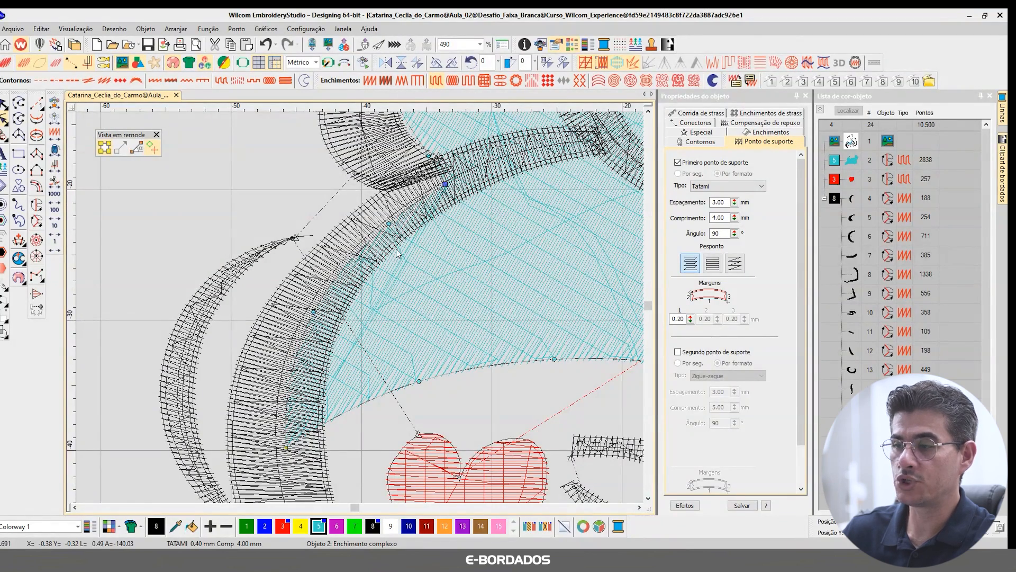
Reshape the dress fill at the outer breast by moving its edge nodes beneath the black outline, up to its upper tip
scroll(362, 313, down, 1)
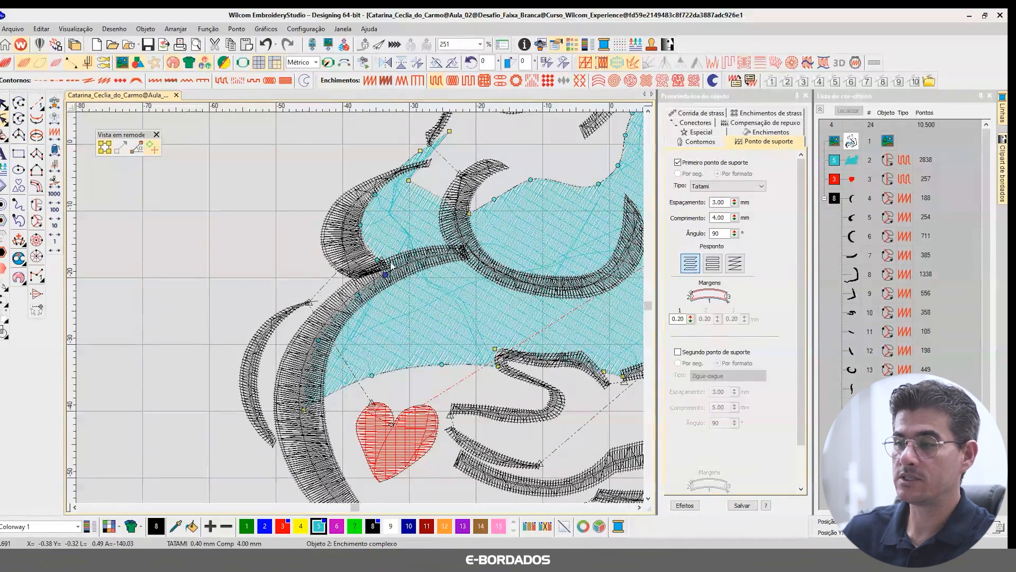
scroll(295, 169, down, 2)
scroll(409, 253, up, 3)
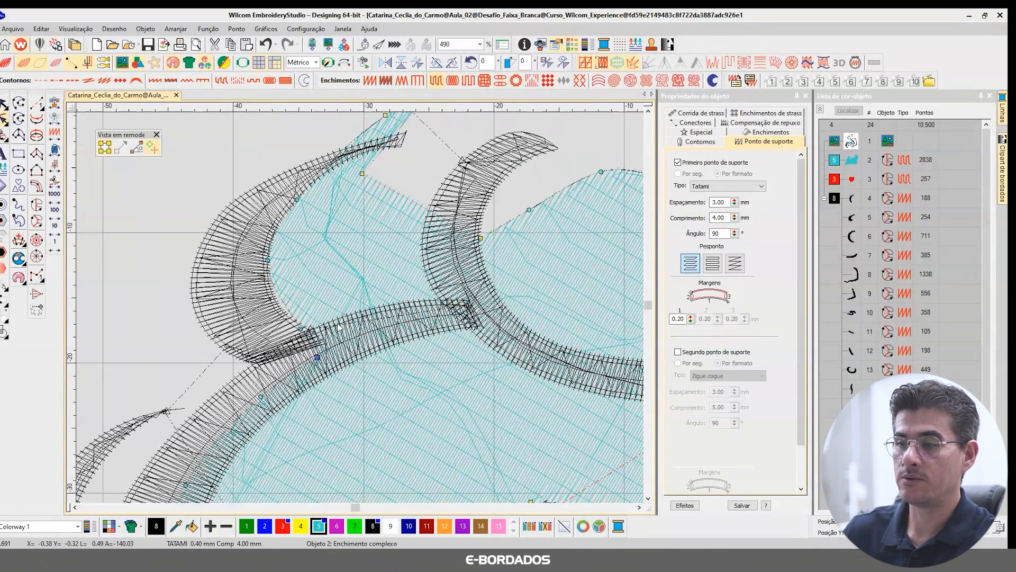
drag(300, 328, 257, 326)
drag(269, 259, 228, 243)
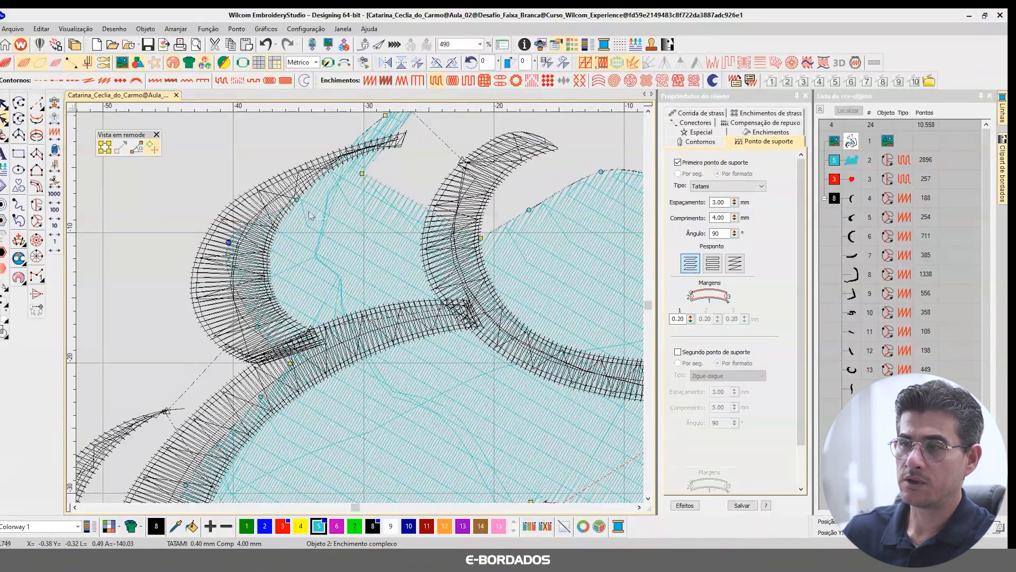
drag(296, 200, 276, 187)
drag(372, 131, 362, 148)
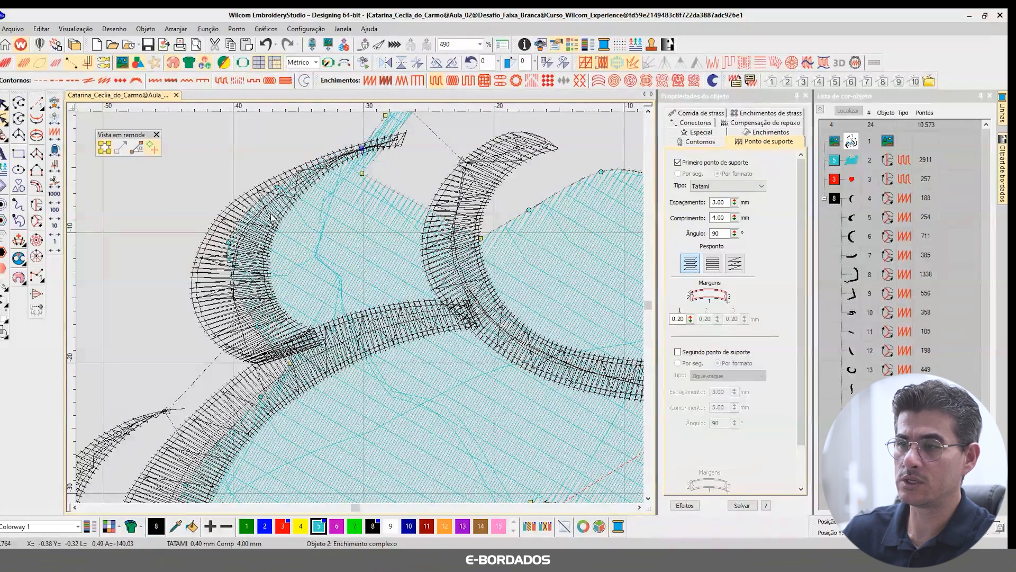
drag(228, 242, 236, 243)
drag(255, 327, 249, 329)
click(13, 101)
scroll(341, 328, down, 4)
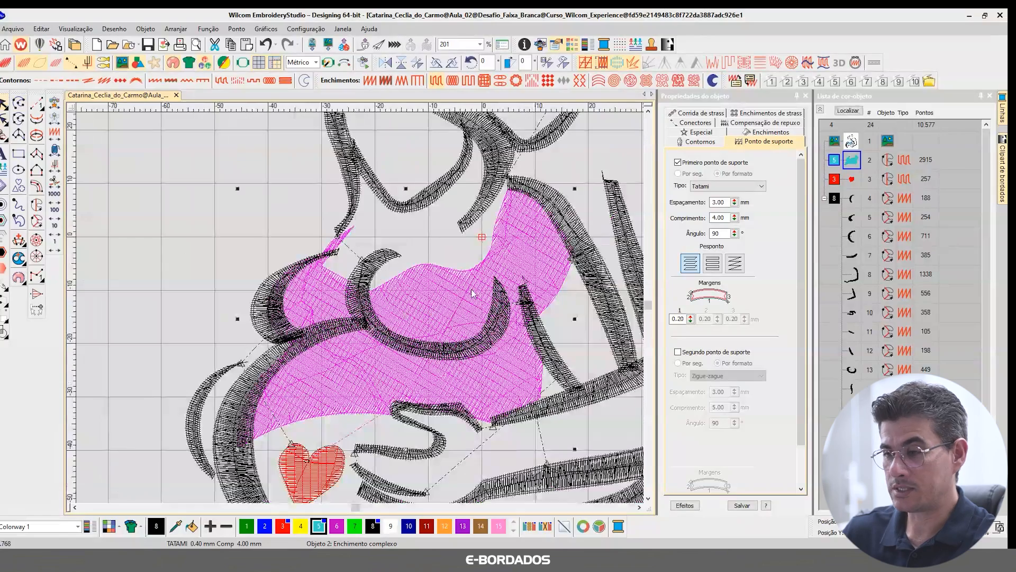
Reshape the dress fill at the shoulder, moving its top and outer edge nodes beneath the black shoulder outline, and check the result
scroll(592, 214, up, 4)
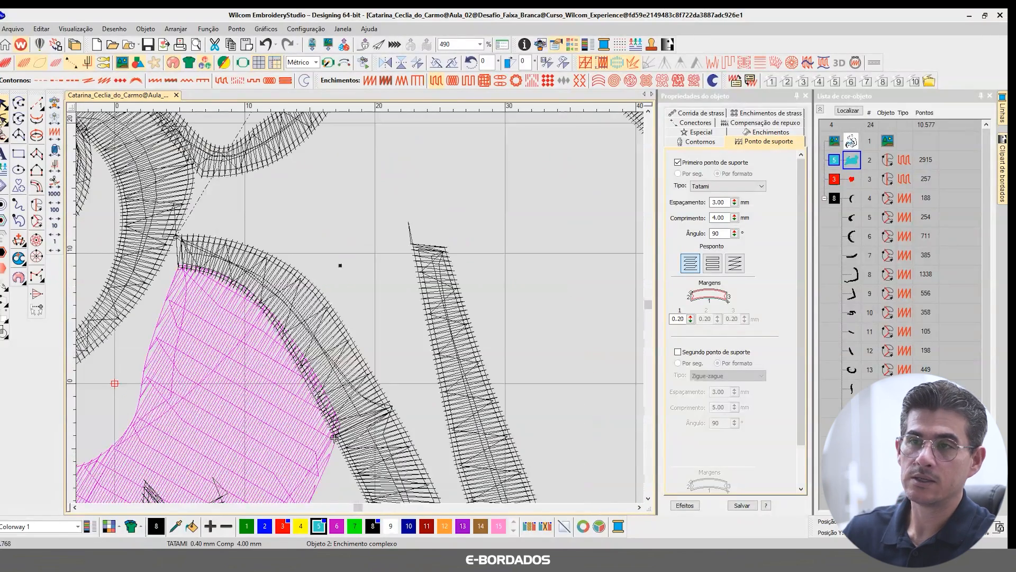
key(h)
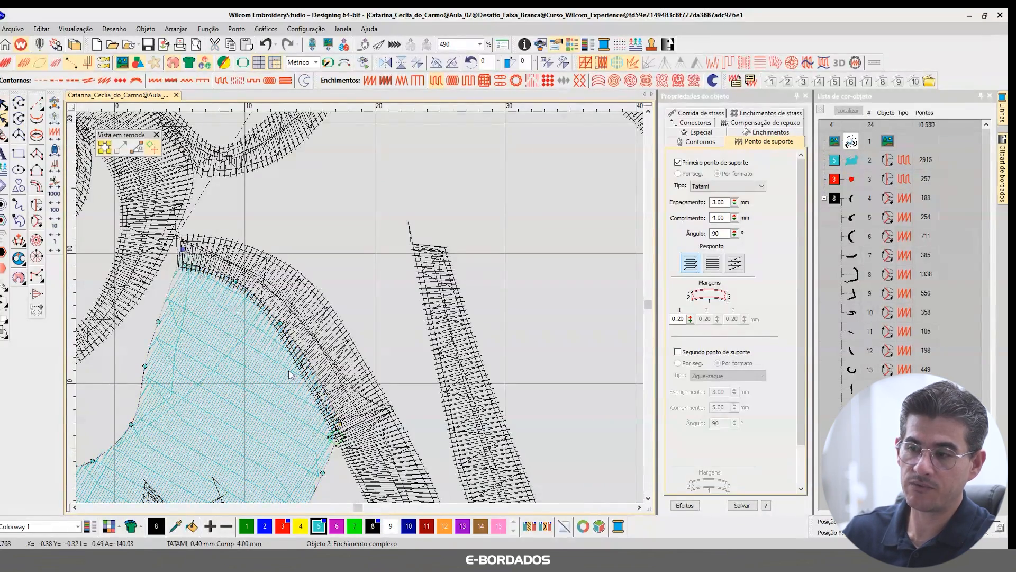
drag(343, 434, 351, 401)
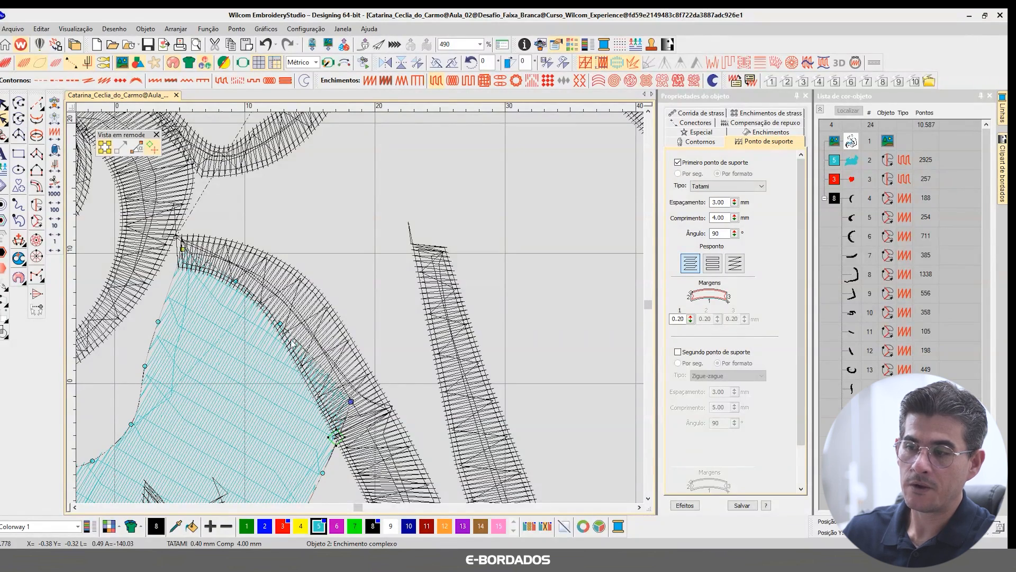
drag(280, 323, 287, 305)
drag(237, 260, 236, 271)
scroll(366, 312, down, 5)
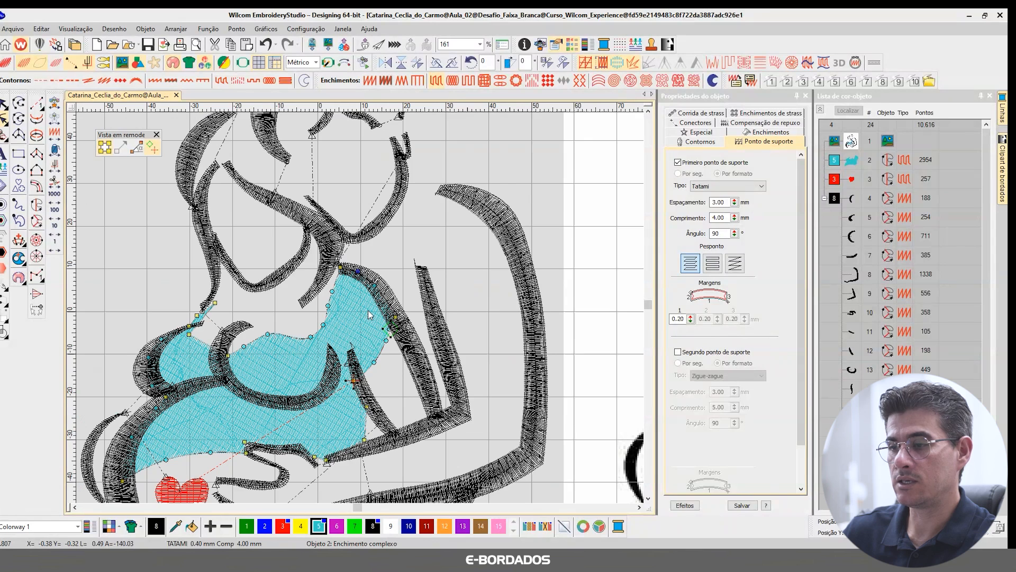
click(4, 103)
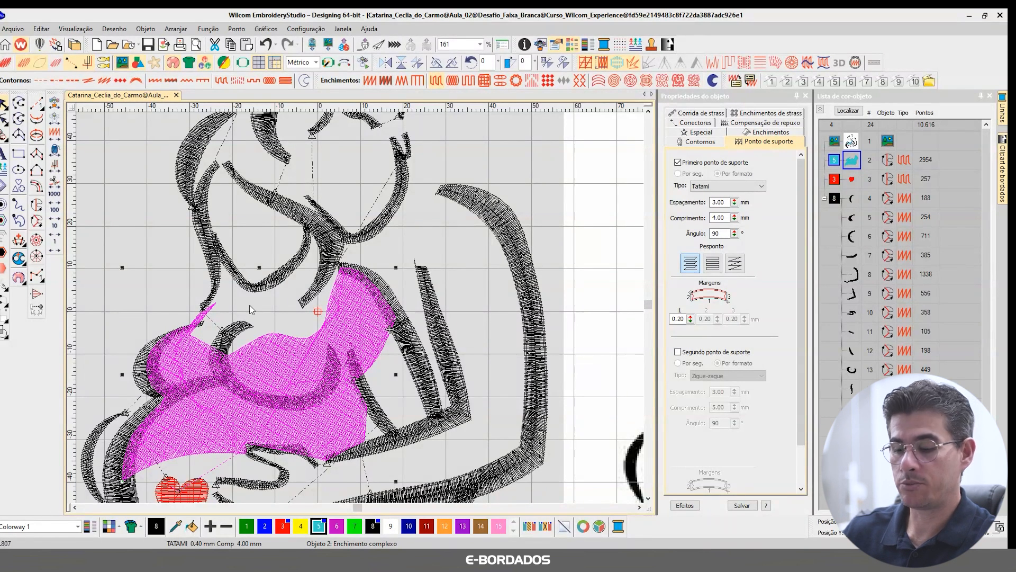
key(t)
key(t)
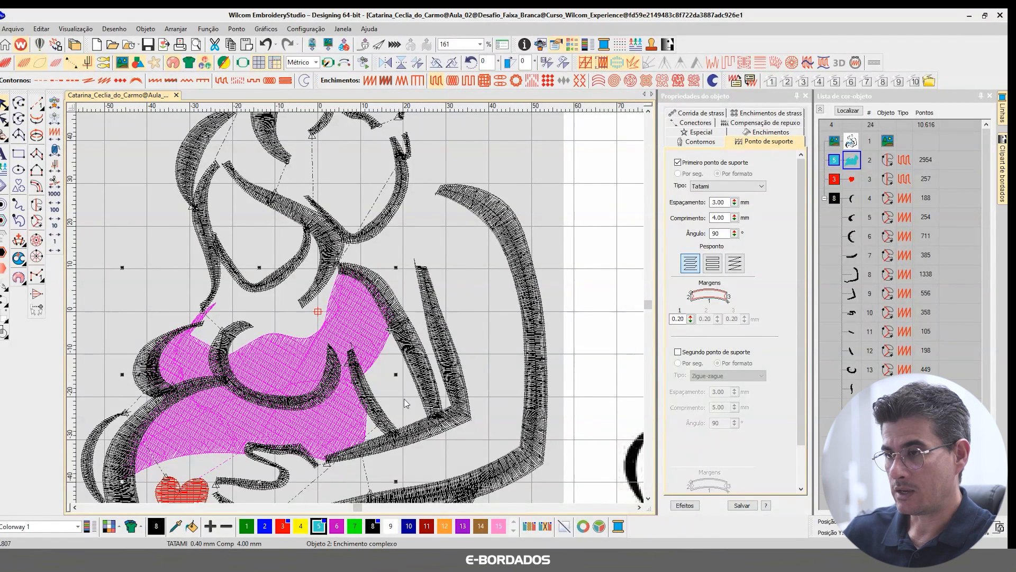
Open the dress fill's outline for reshaping, with its edge around the hand in close view
click(351, 430)
key(b)
drag(215, 408, 381, 479)
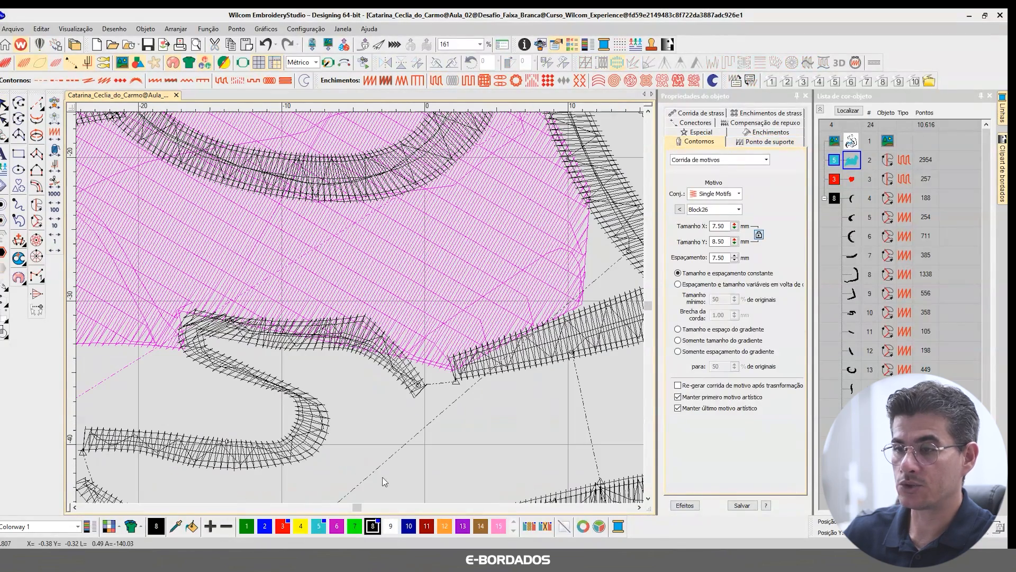
key(h)
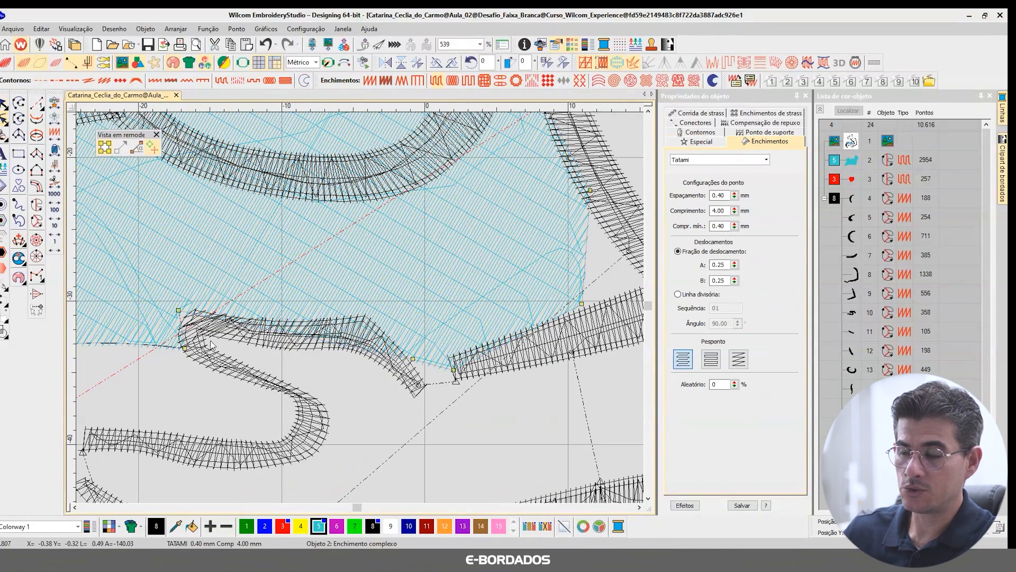
Switch to the Photos app and inspect the back and front of the stitched sample, especially the dress edge at the hand
key(alt+Tab)
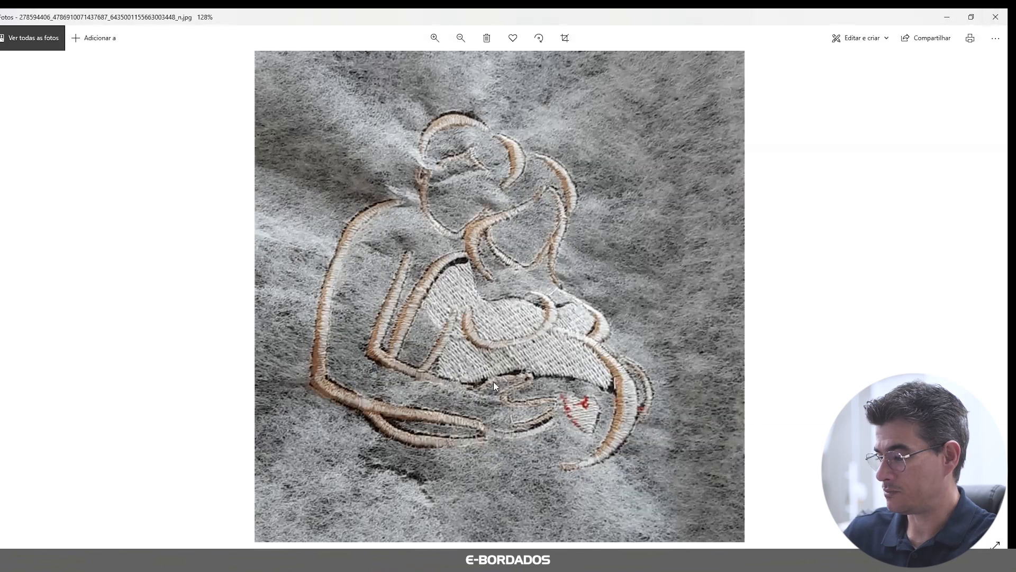
key(Right)
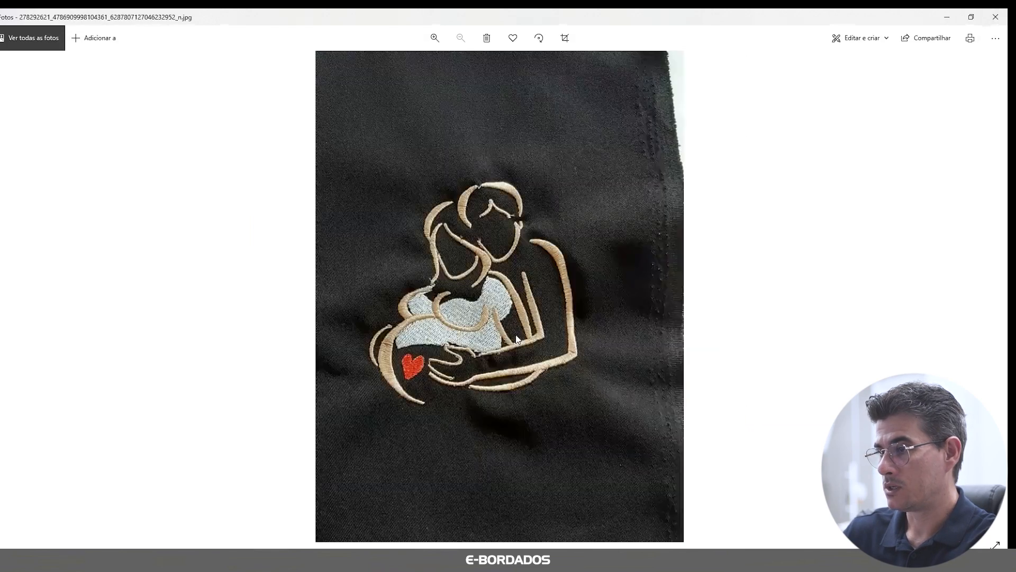
scroll(516, 335, up, 5)
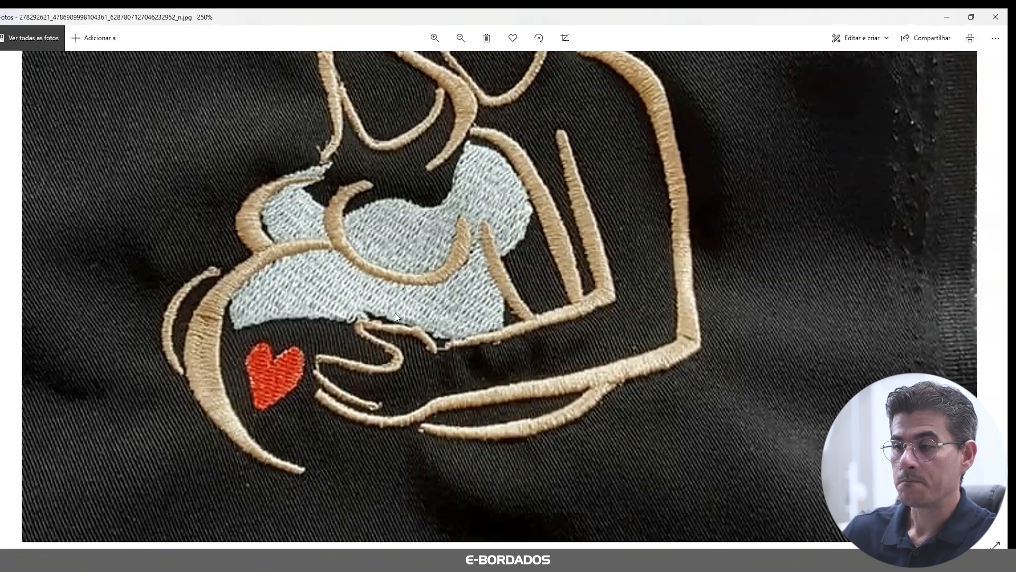
key(alt+Tab)
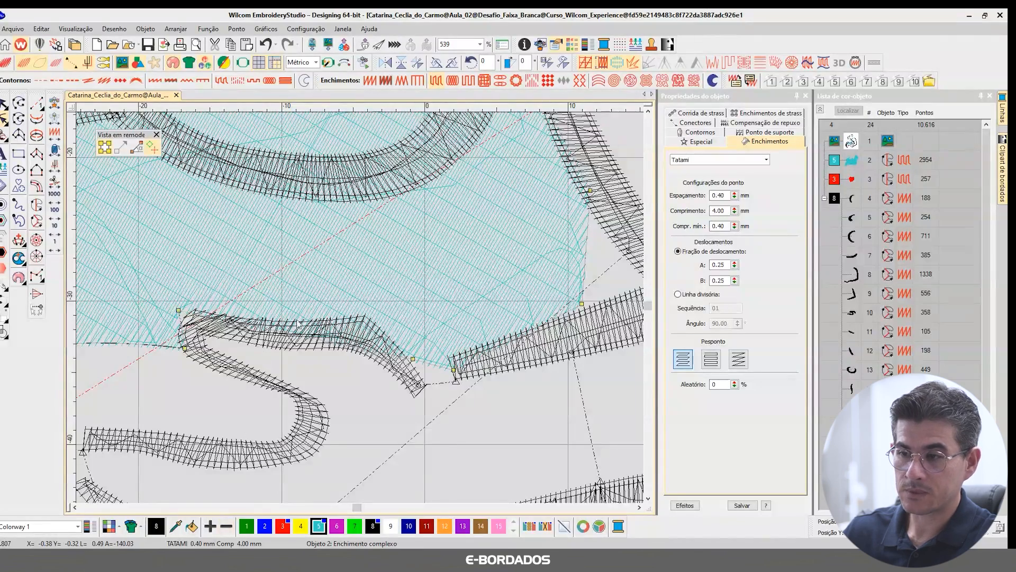
Move the dress fill's two corner nodes at the rounded end of the upper hand outline inward beneath the black stitching
scroll(223, 336, up, 2)
click(400, 270)
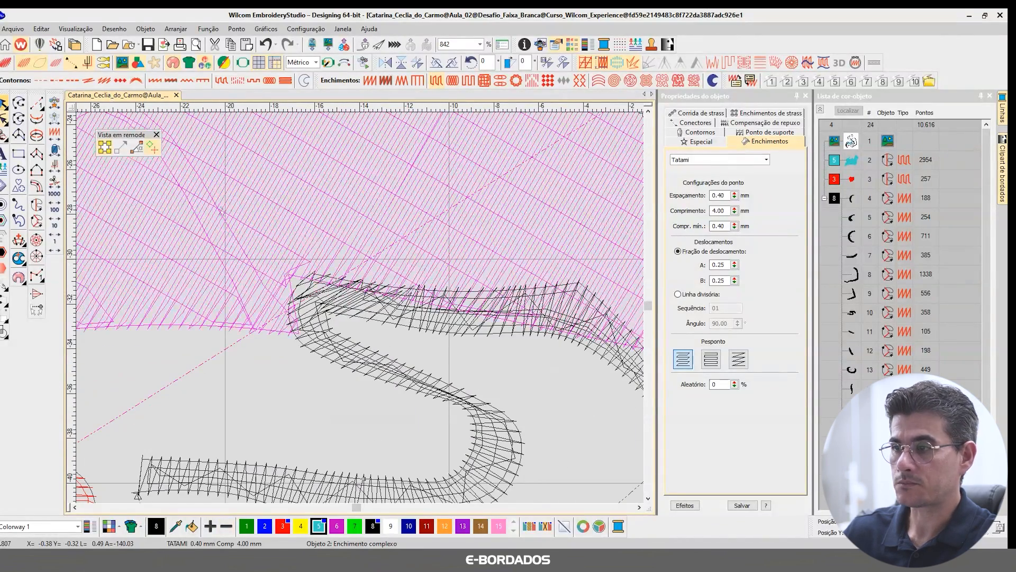
click(5, 118)
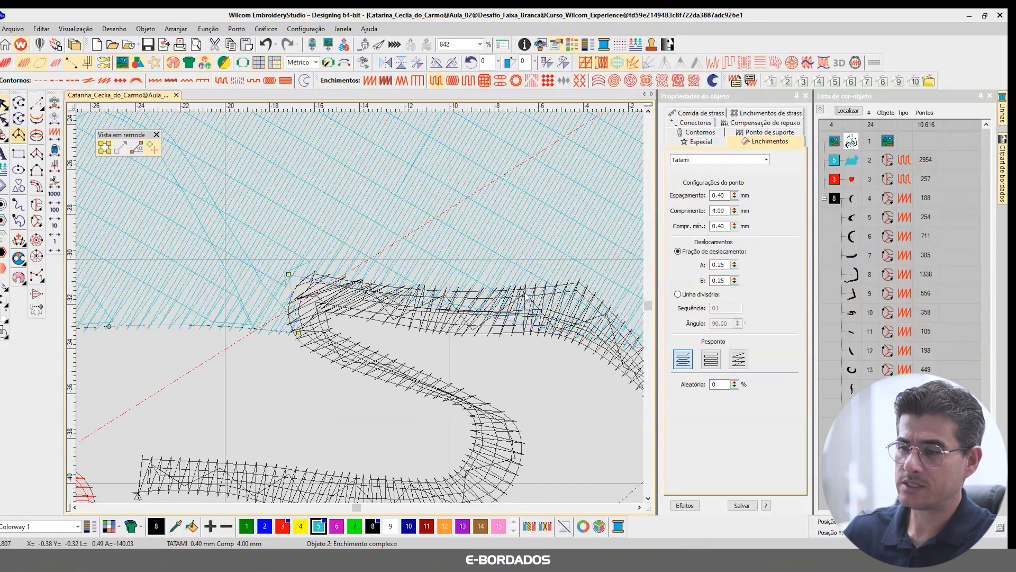
scroll(249, 318, down, 2)
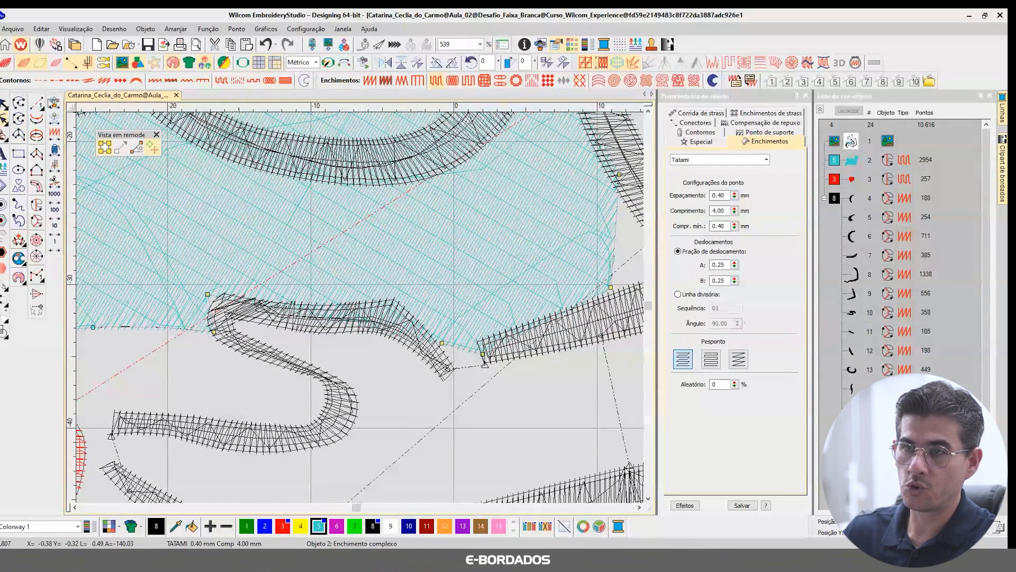
drag(214, 332, 221, 333)
drag(208, 294, 227, 305)
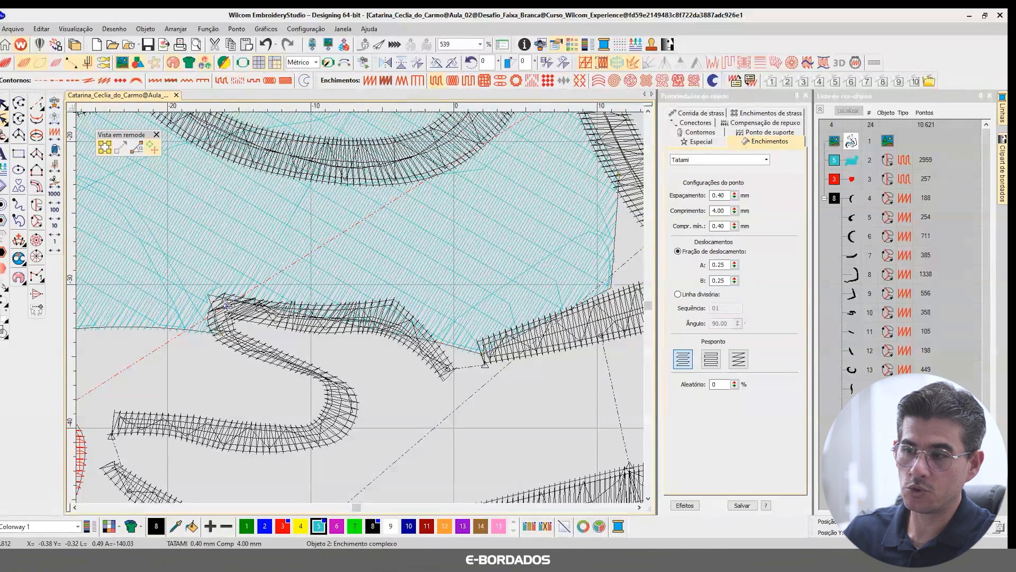
Add nodes along the dress fill's edge at the hand and adjust the neighbouring nodes so the edge follows the middle of the hand outline
click(285, 316)
click(387, 315)
drag(442, 343, 428, 345)
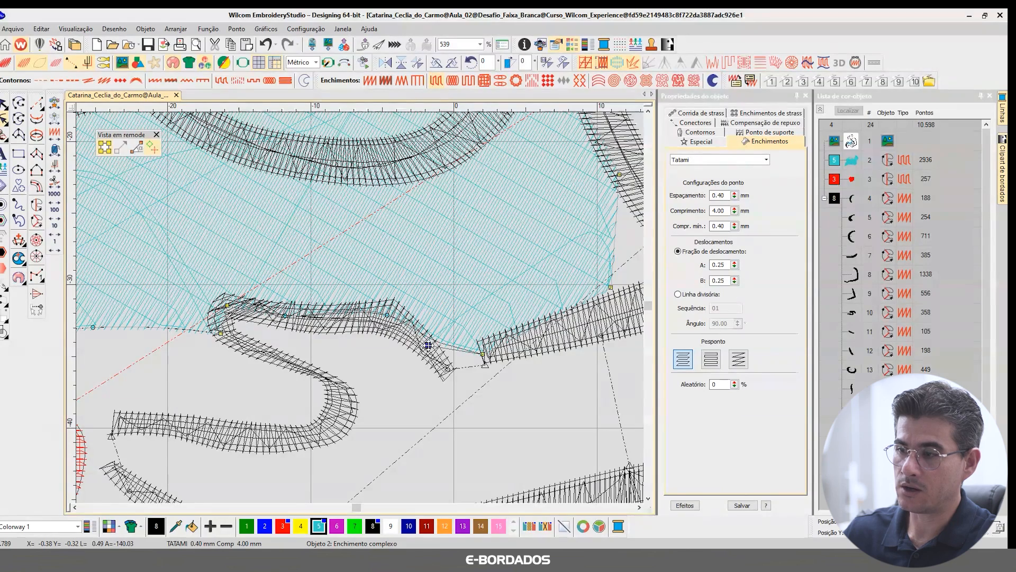
click(387, 321)
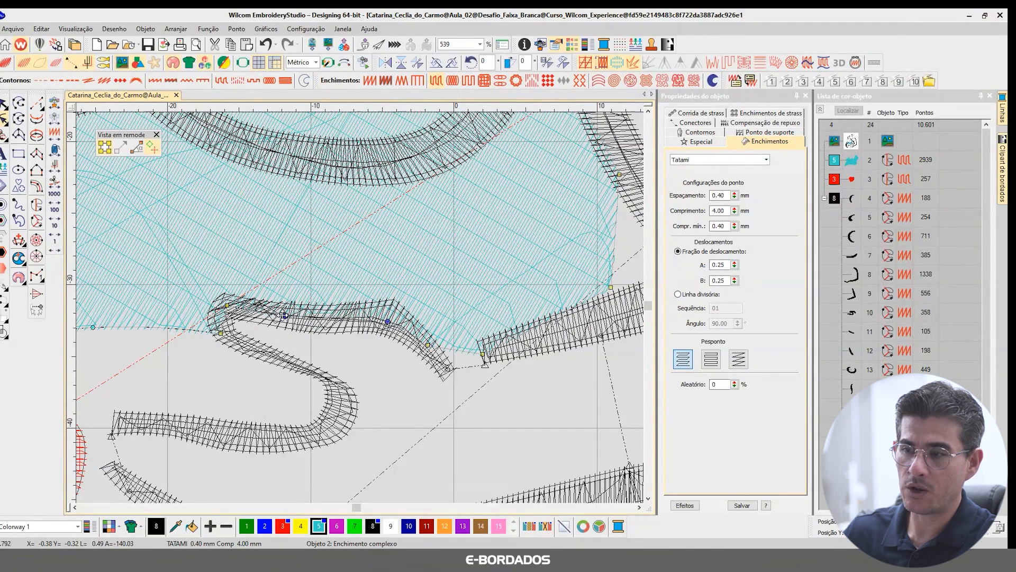
click(217, 316)
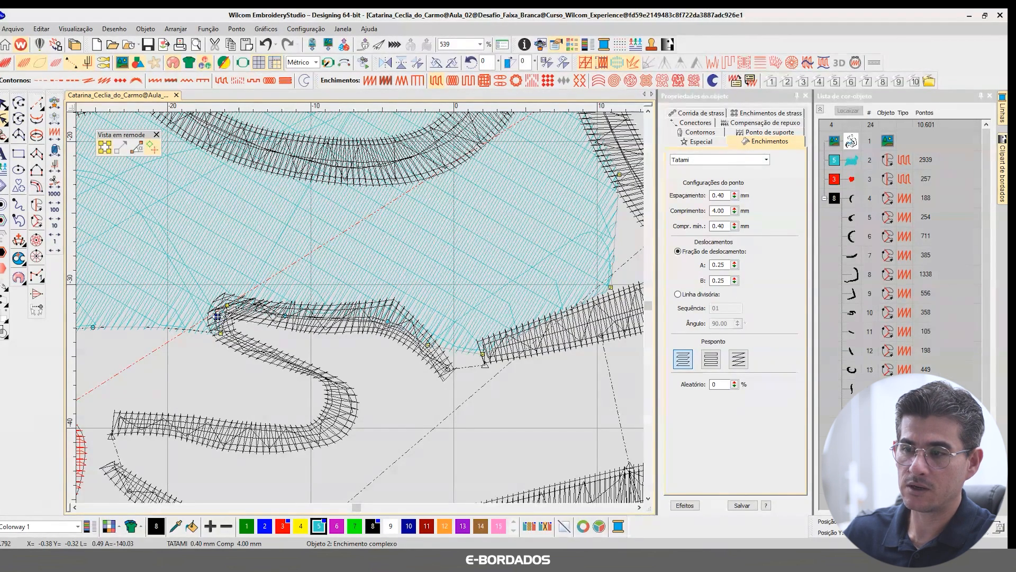
click(226, 335)
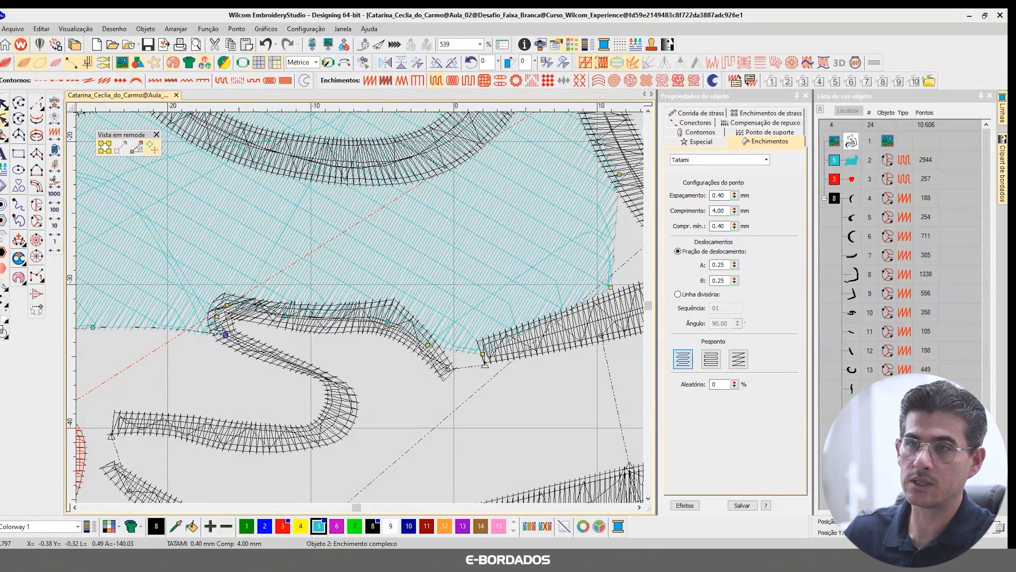
click(88, 121)
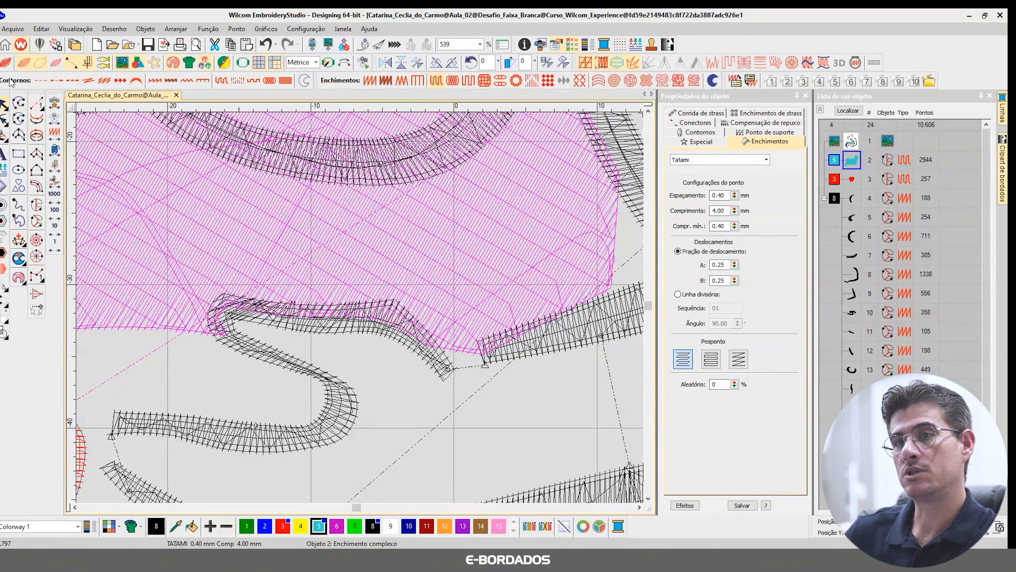
Review the reshaped dress fill against the black outlines over the whole figure in the realistic stitch view
key(t)
key(t)
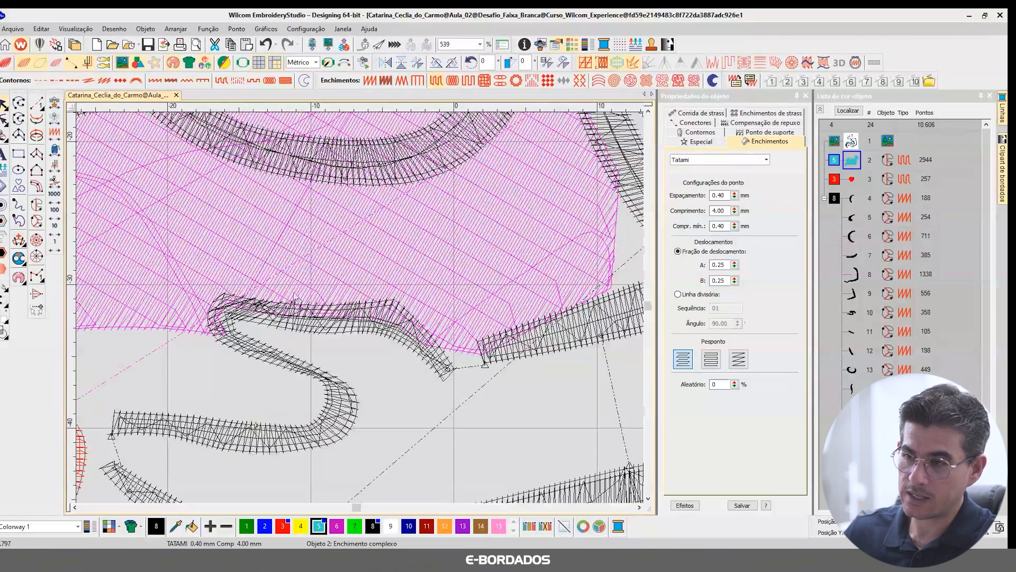
scroll(294, 298, down, 2)
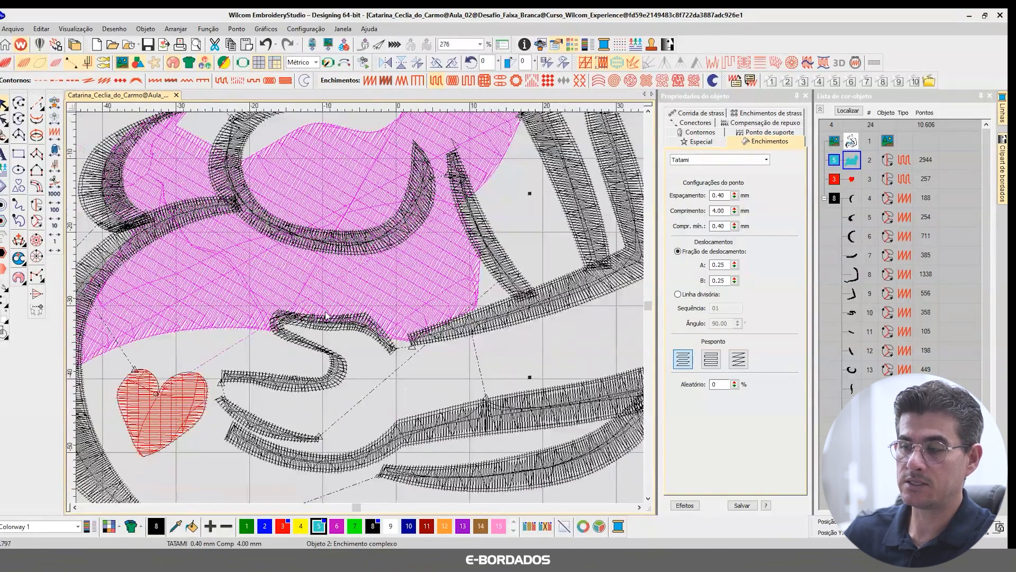
scroll(327, 316, down, 3)
key(t)
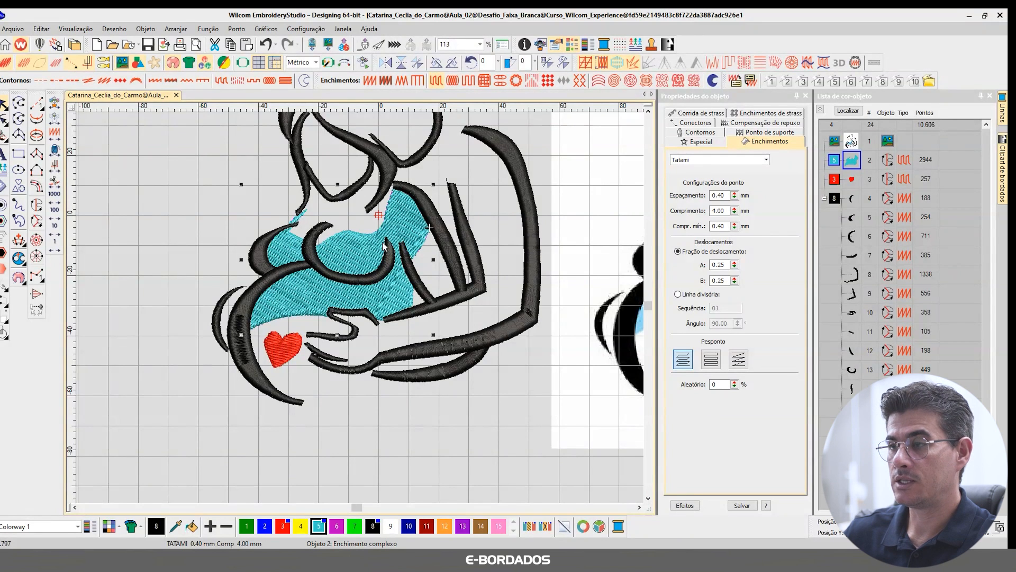
Examine how the black arm and dress outlines overlap at the elbow and shoulder, in the plain and realistic stitch views
click(468, 179)
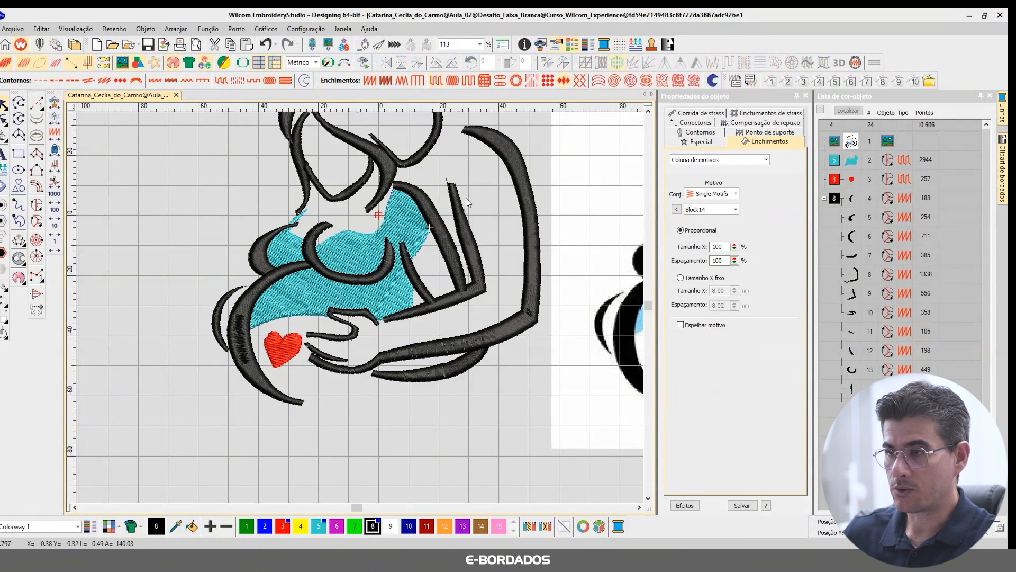
key(shift+t)
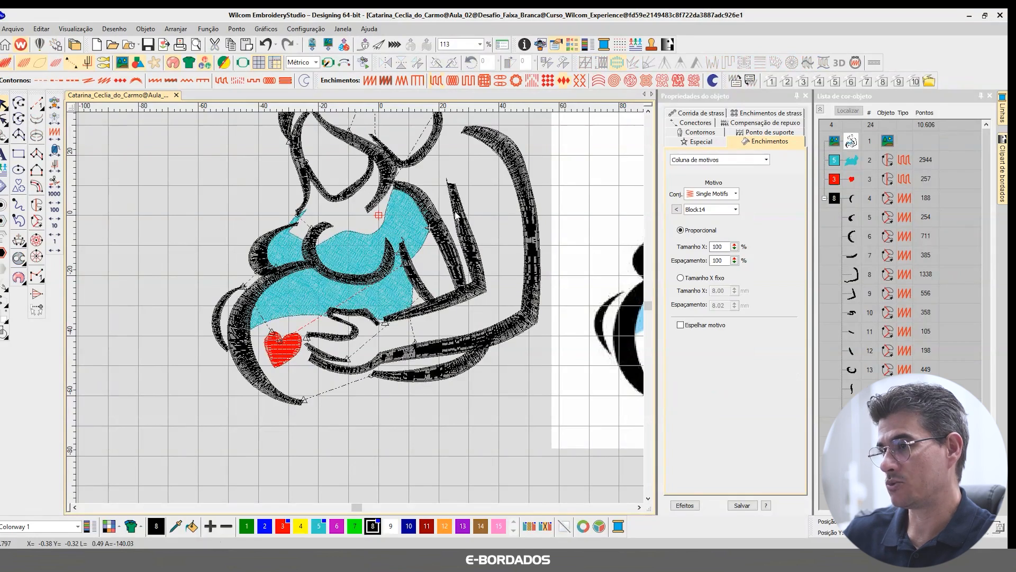
key(shift+t)
scroll(473, 311, up, 5)
scroll(359, 313, down, 2)
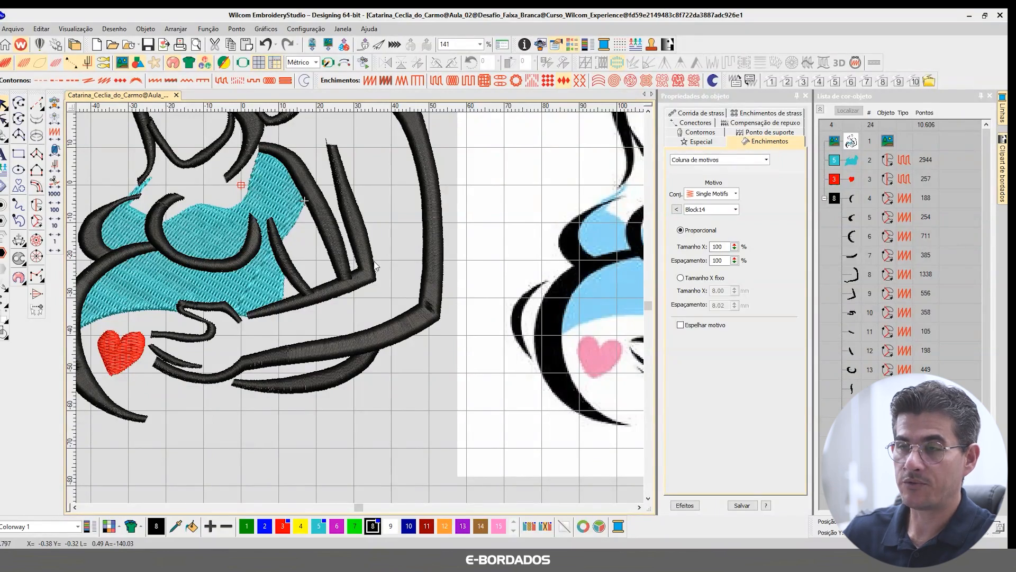
scroll(345, 271, up, 3)
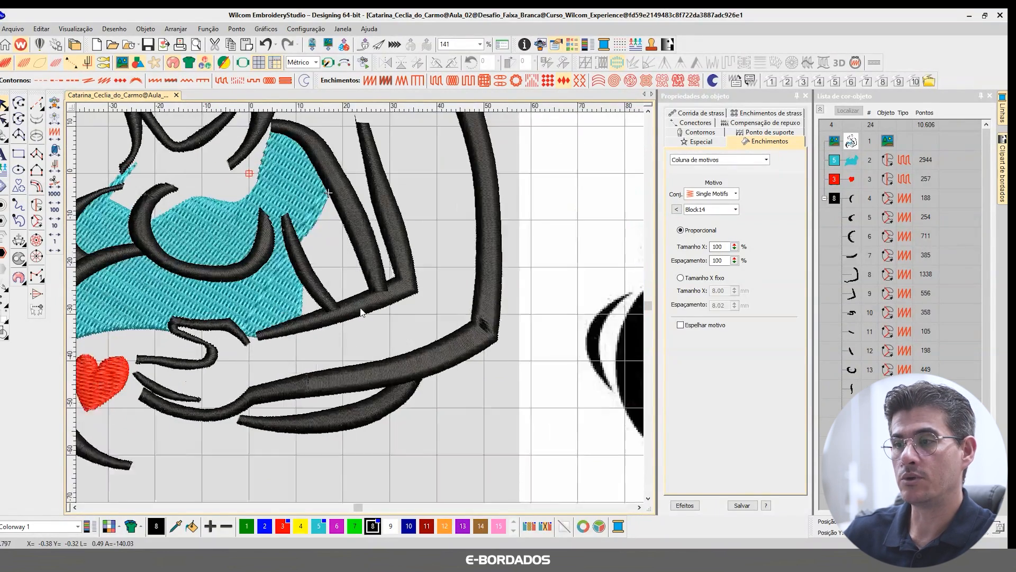
scroll(365, 302, up, 1)
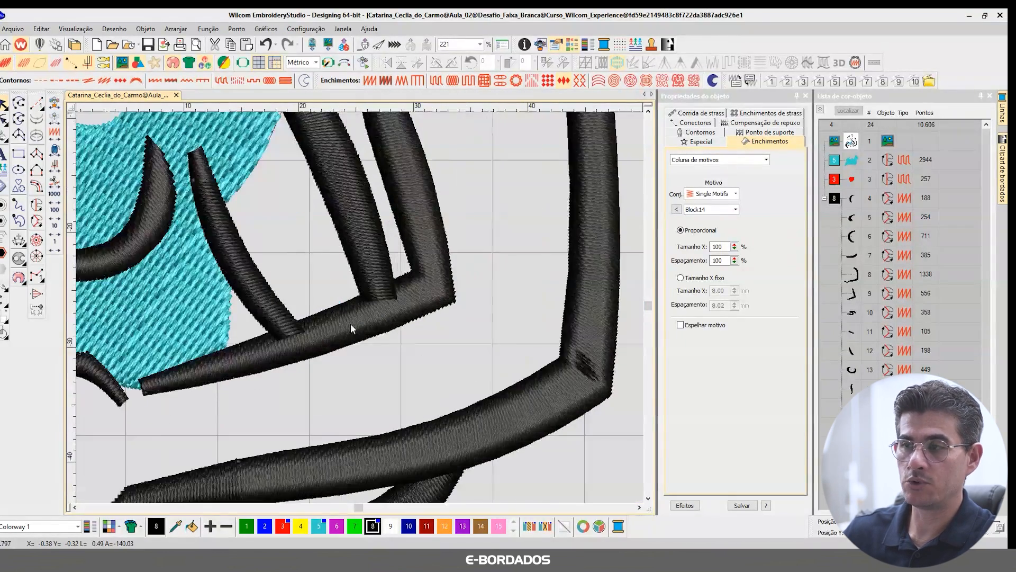
scroll(350, 323, down, 1)
click(306, 285)
scroll(360, 307, up, 1)
scroll(360, 317, down, 1)
Cut the angled inner arm outline and paste it back in place so it stitches last, over the sleeve outlines
click(360, 329)
scroll(360, 284, up, 1)
scroll(360, 309, down, 4)
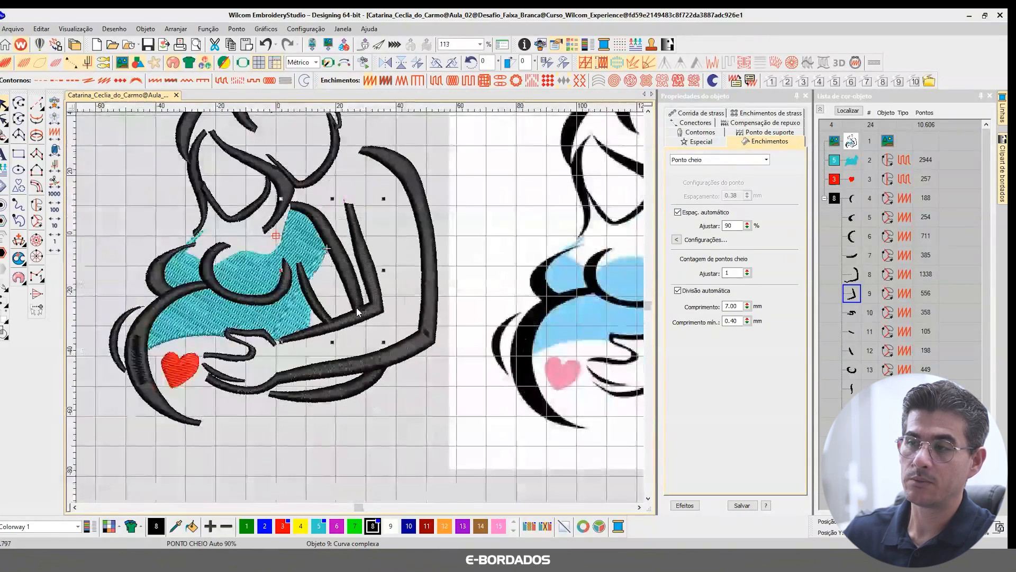
scroll(360, 309, up, 3)
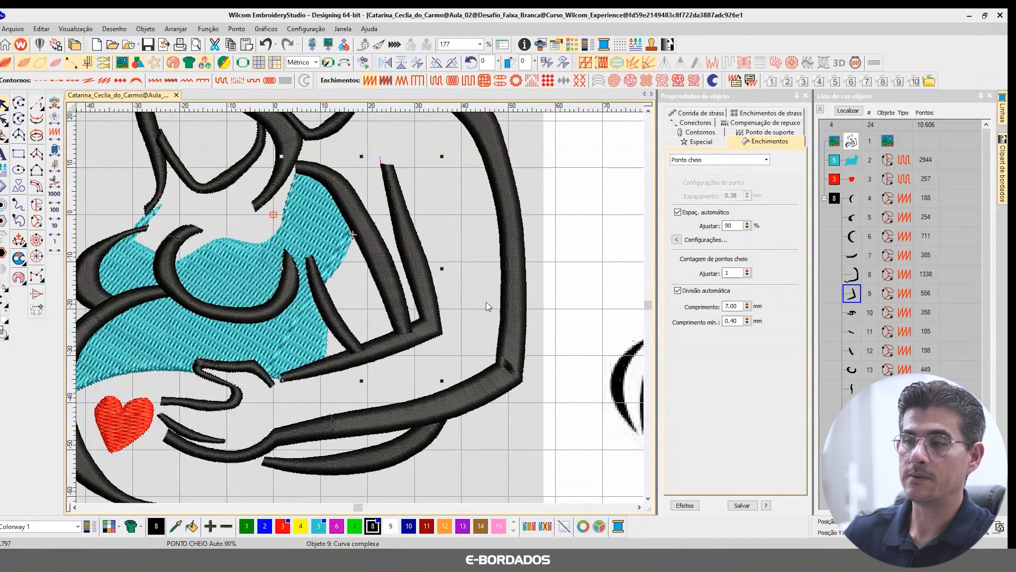
click(421, 314)
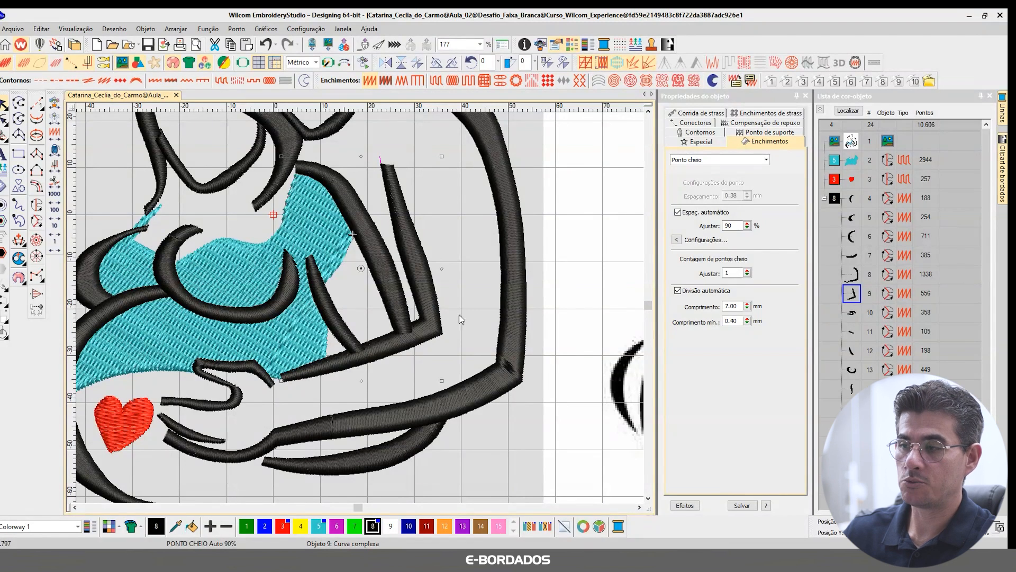
key(Delete)
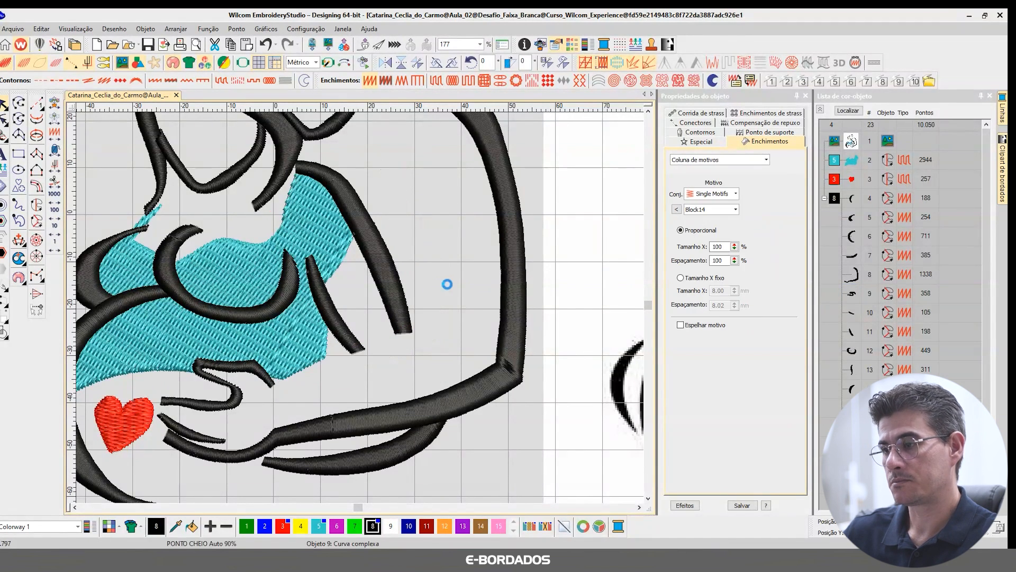
key(ctrl+z)
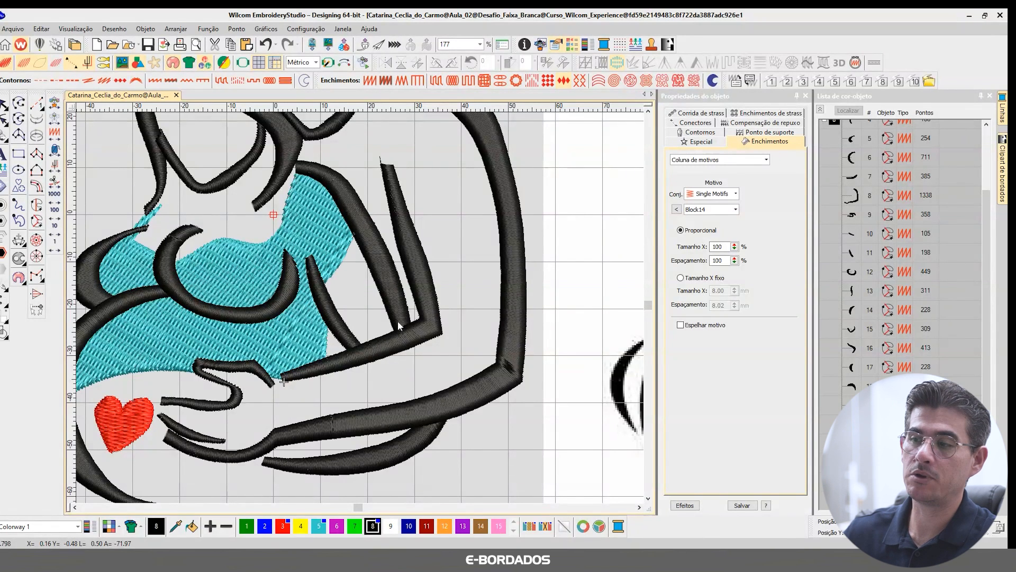
Check the position of the inner arm outline and the curved under-arm outline in the stitching sequence
click(390, 172)
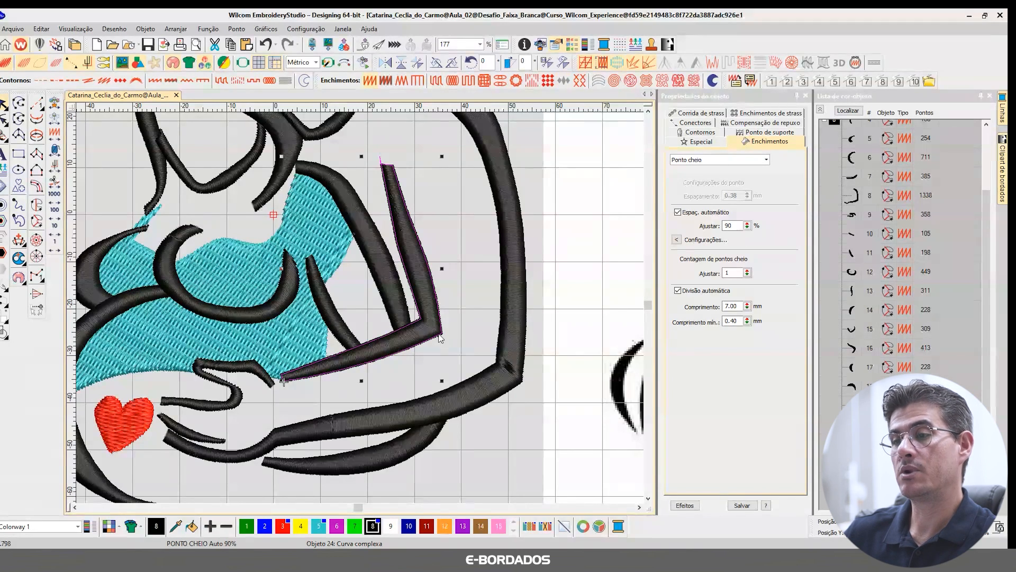
scroll(364, 312, down, 2)
scroll(371, 304, up, 2)
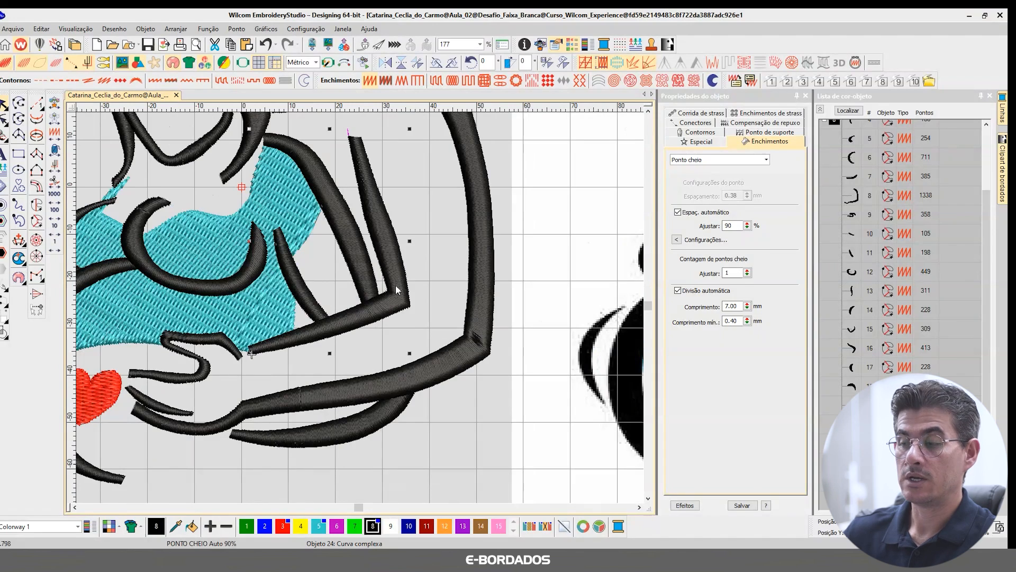
click(406, 386)
scroll(406, 391, down, 2)
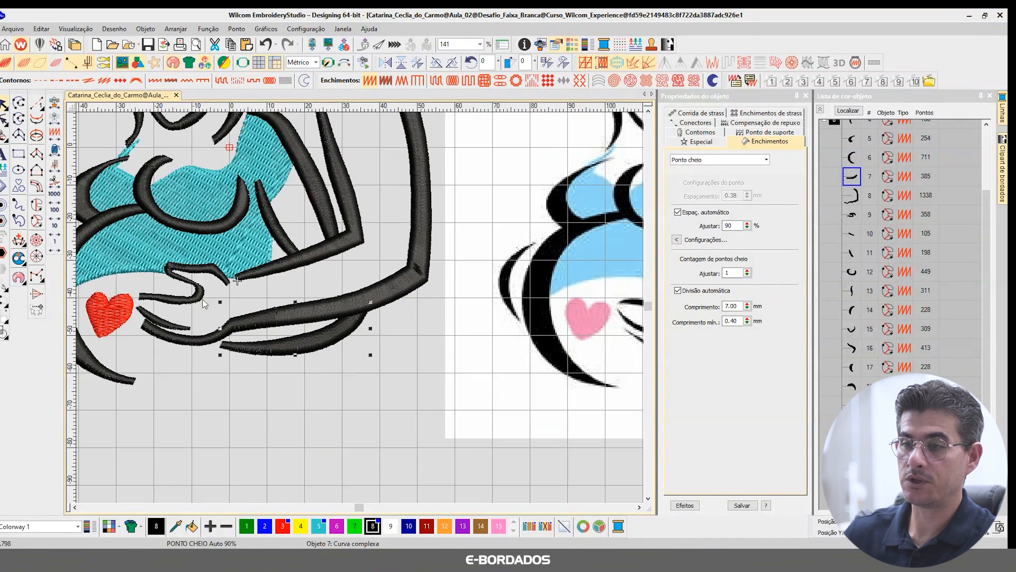
scroll(363, 283, up, 3)
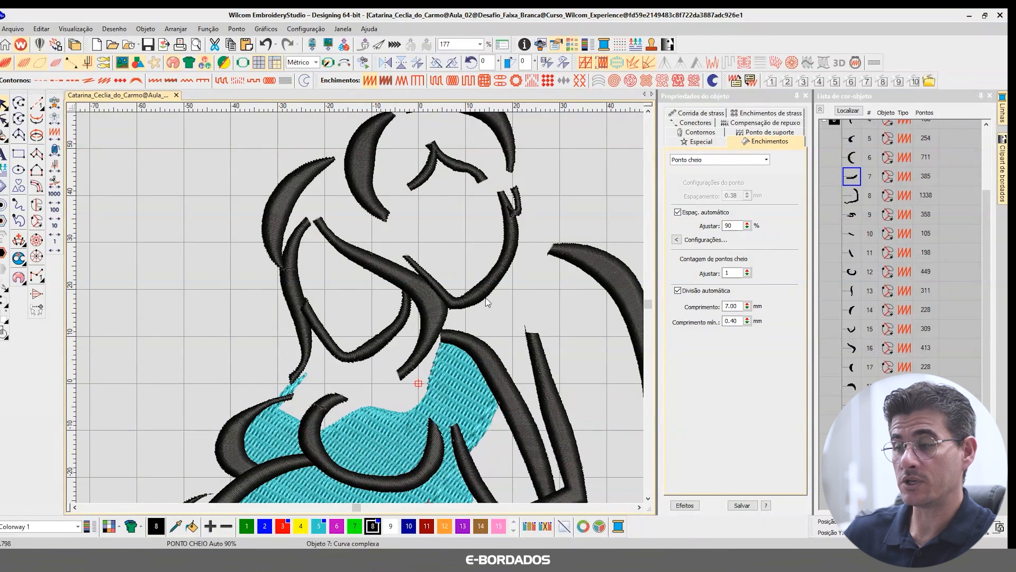
Cut the woman's diagonal hair outline that crosses the man's jaw and paste it back in place so it stitches last
click(458, 300)
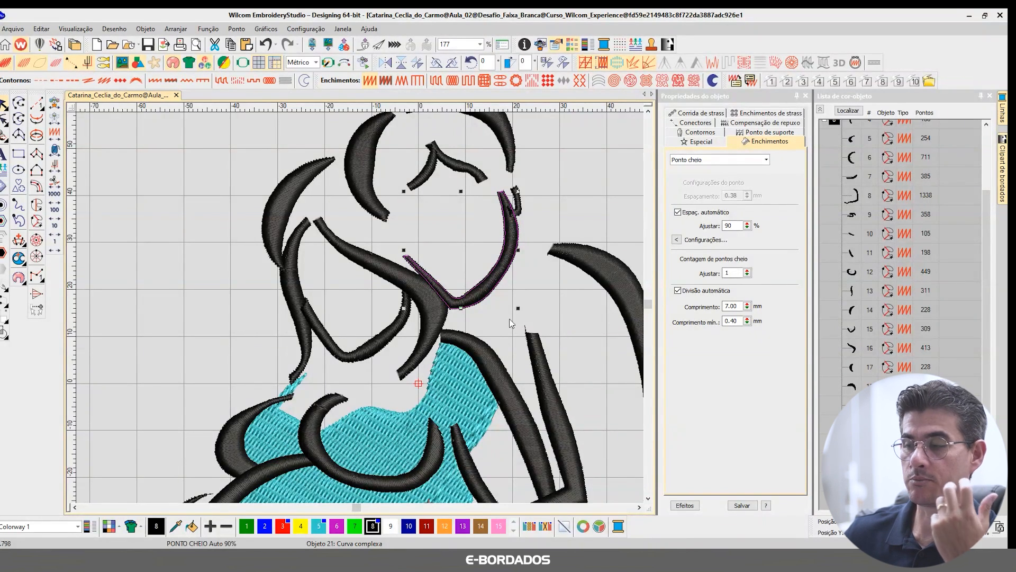
click(444, 319)
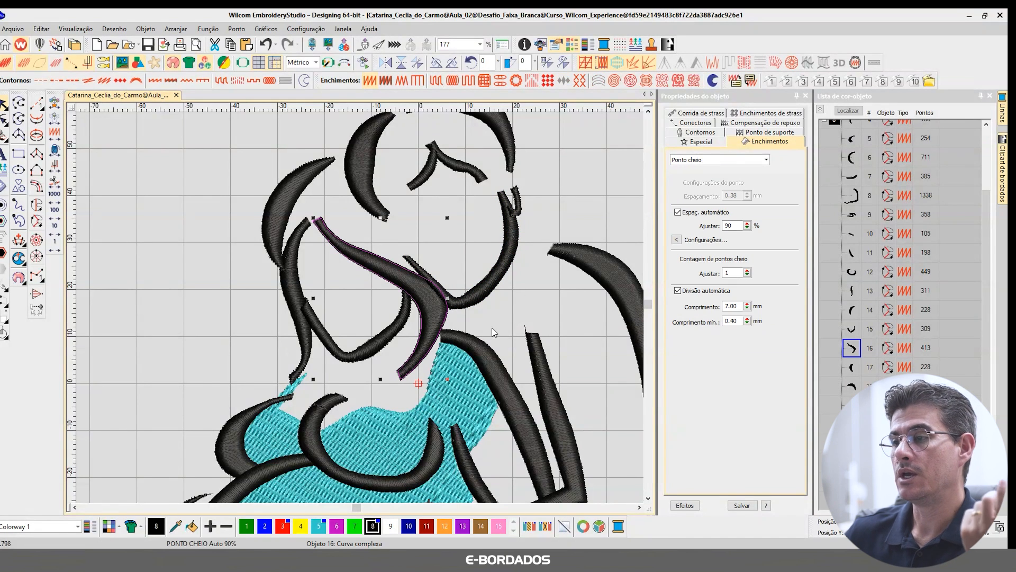
key(ctrl+x)
key(ctrl+v)
key(Escape)
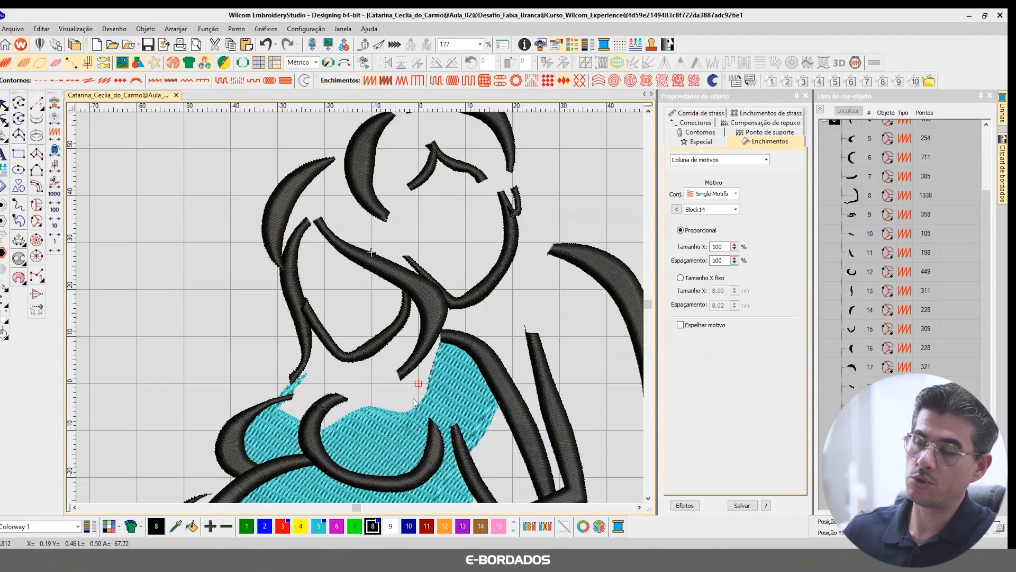
Switch to the Photos app, inspect the outline joins at the heads and arms of the stitched sample, and return to Wilcom EmbroideryStudio
key(alt+Tab)
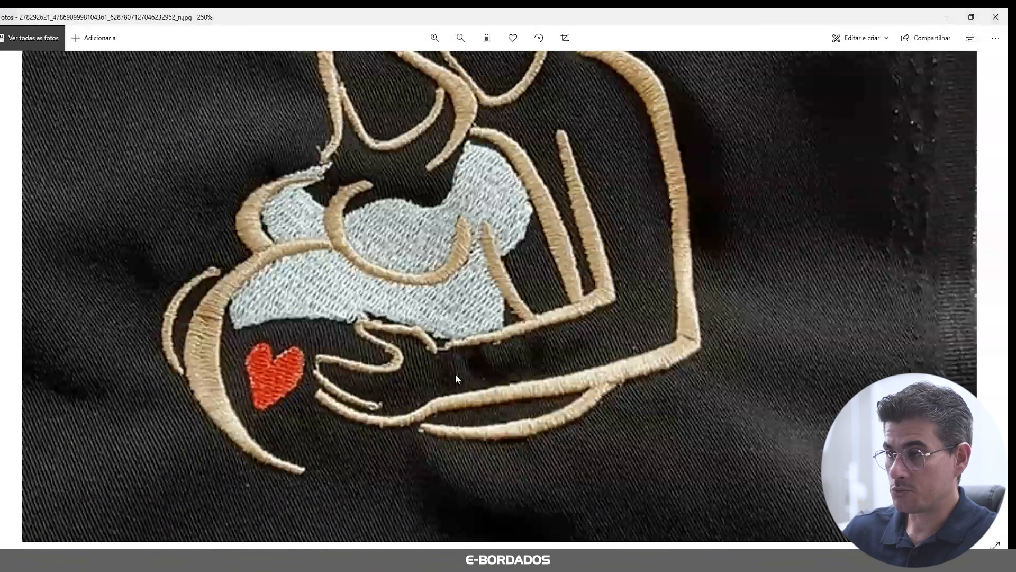
scroll(466, 246, up, 3)
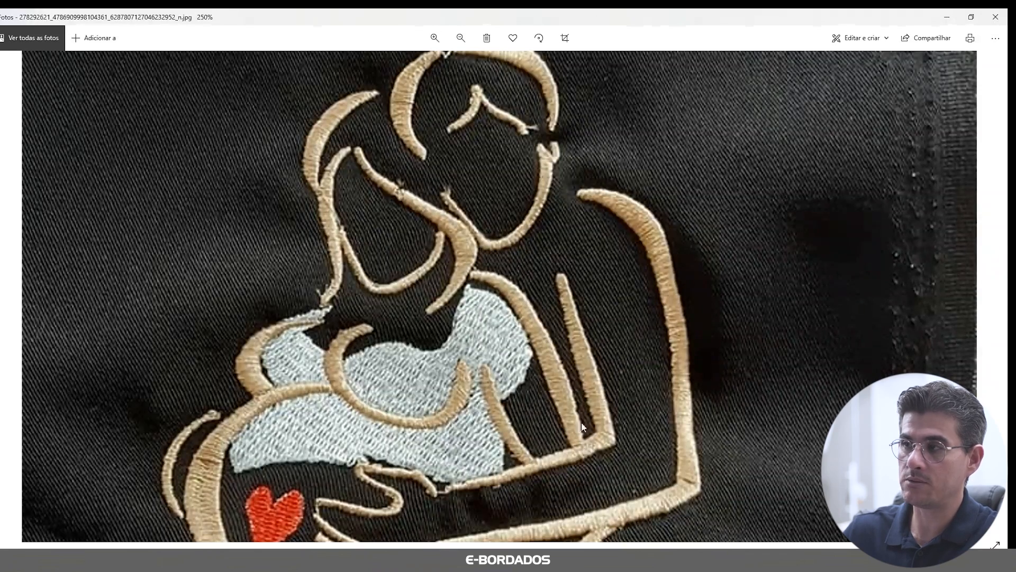
key(alt+Tab)
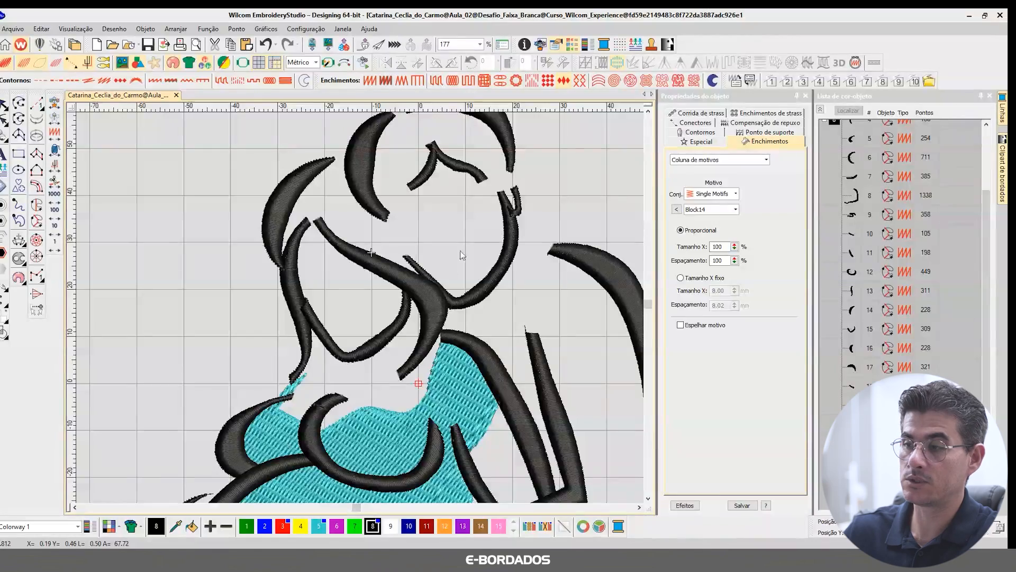
Examine where the bust and belly outlines meet and the belly outline's place in the stitching sequence
scroll(318, 238, down, 3)
scroll(389, 352, up, 2)
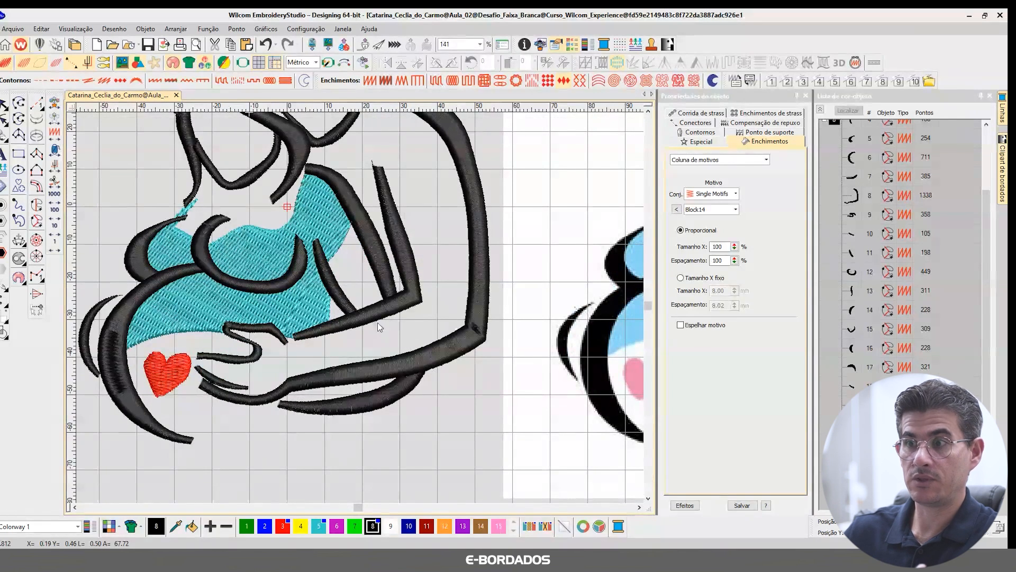
scroll(159, 265, down, 1)
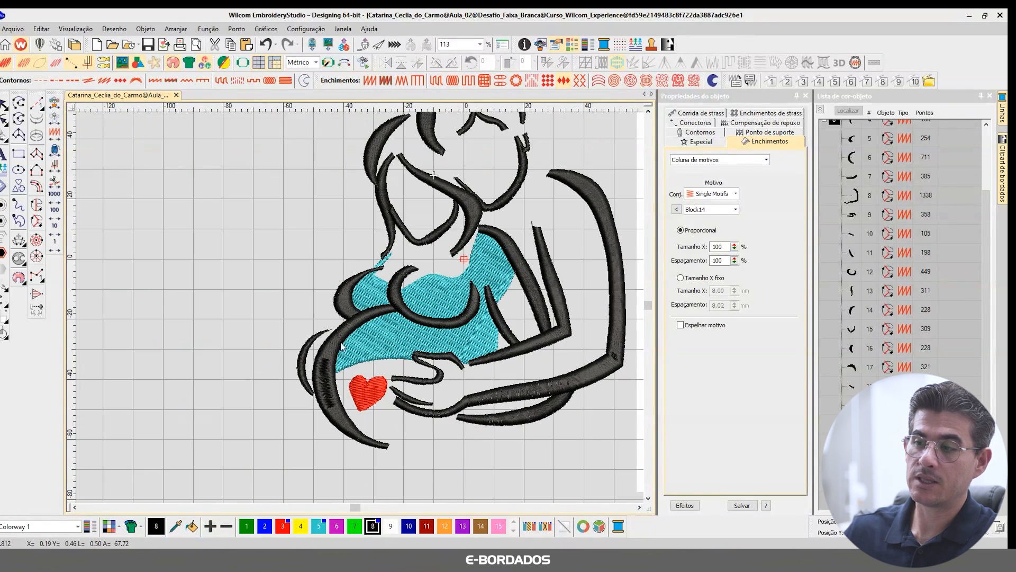
scroll(362, 307, up, 2)
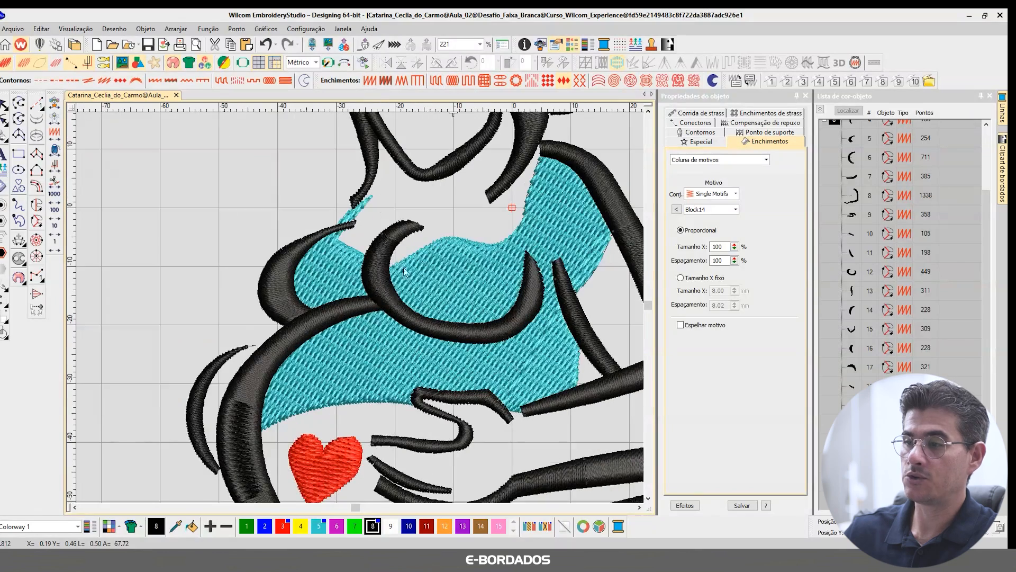
click(376, 315)
click(383, 300)
click(271, 354)
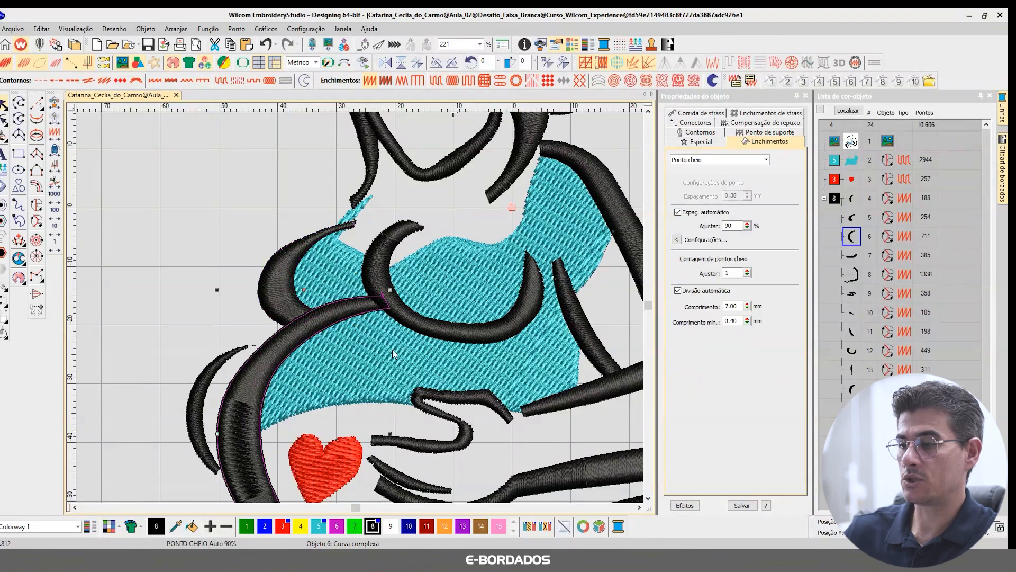
Examine how the diagonal hair outline overlaps the woman's face, the man's jaw and the shoulder outline
scroll(291, 290, down, 3)
scroll(371, 310, up, 3)
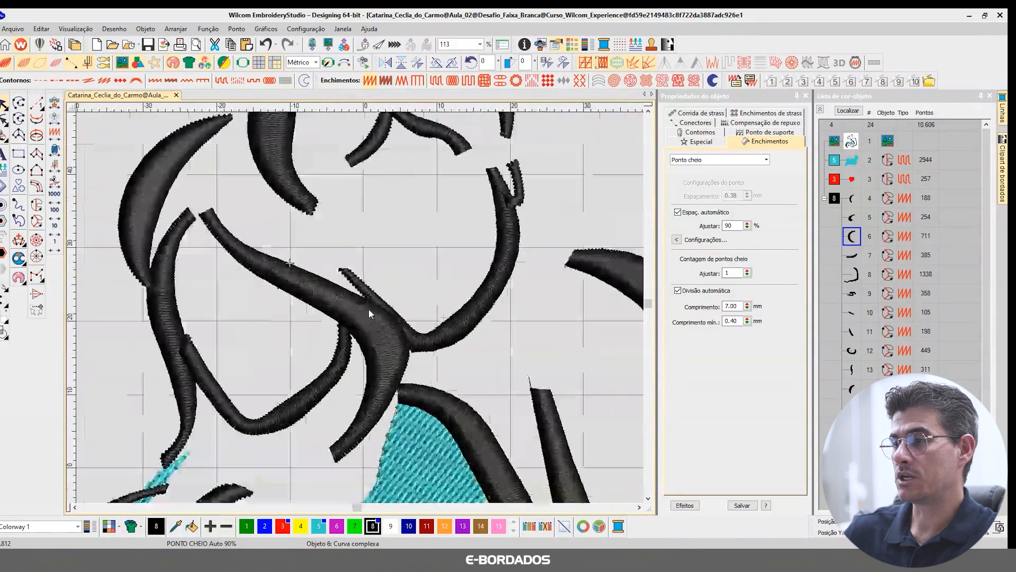
scroll(383, 336, up, 2)
scroll(285, 276, down, 2)
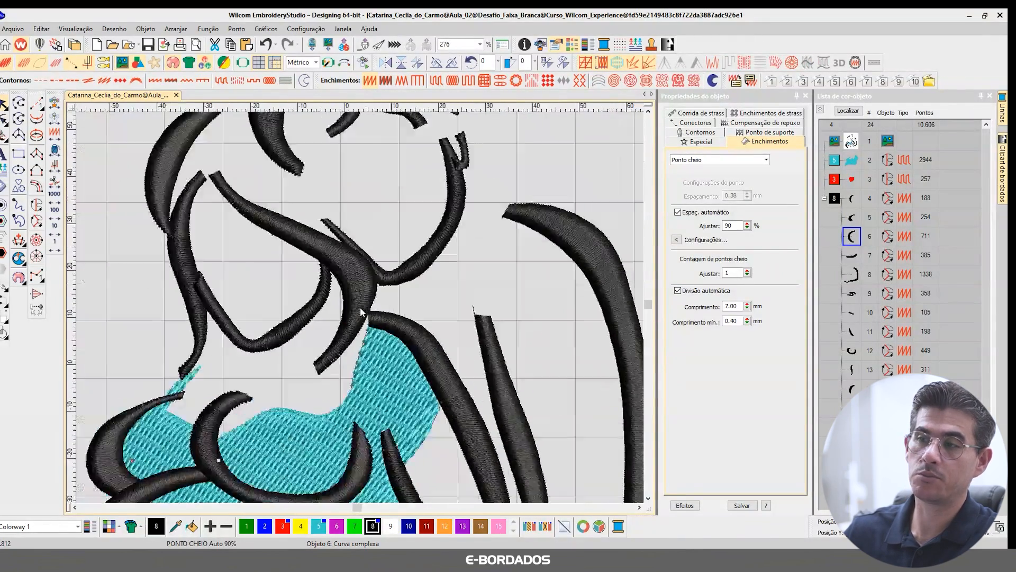
scroll(322, 266, up, 1)
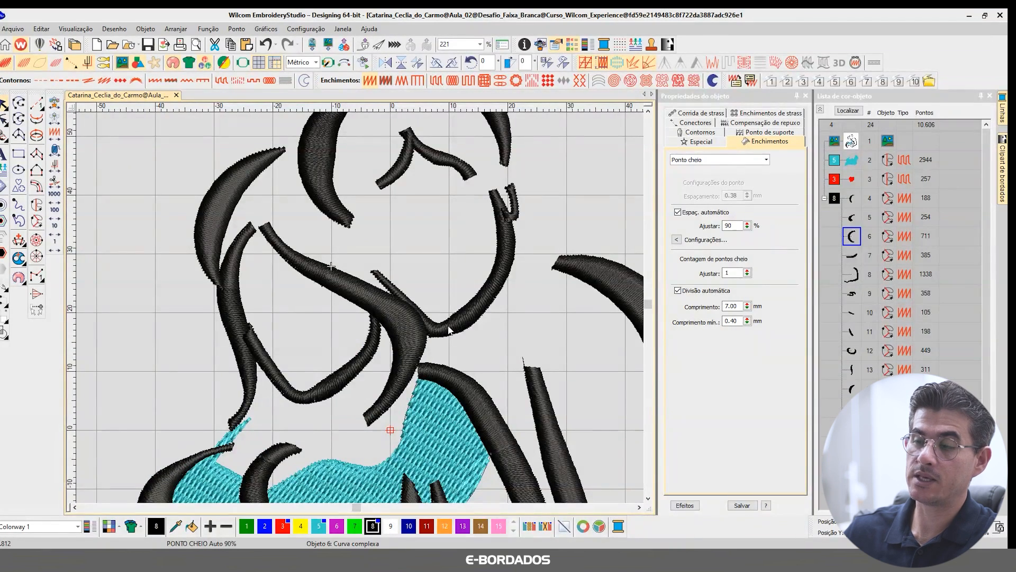
Move the woman's face outline to position 13 in the object sequence, ahead of the long side hair outline
click(283, 381)
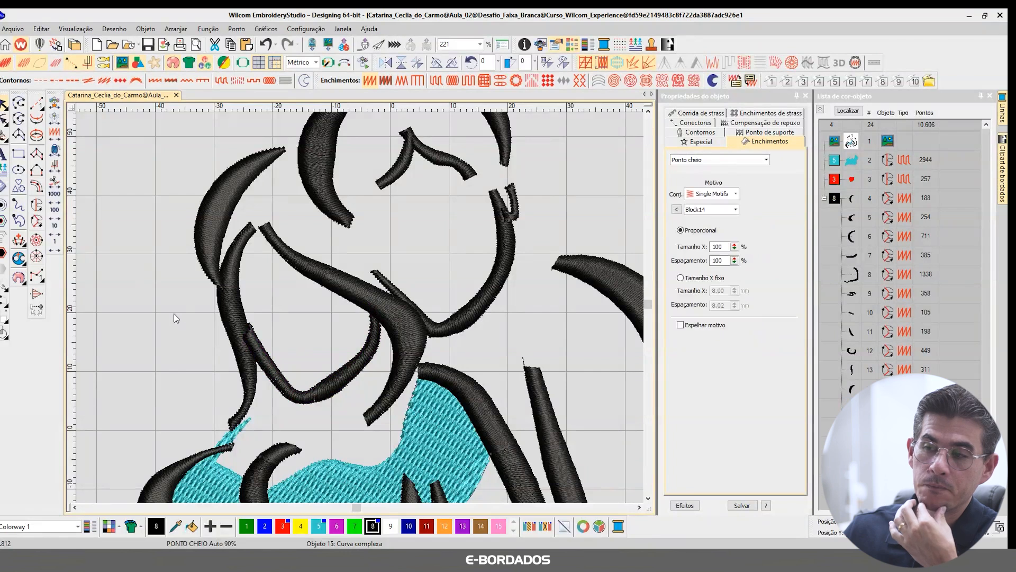
click(236, 306)
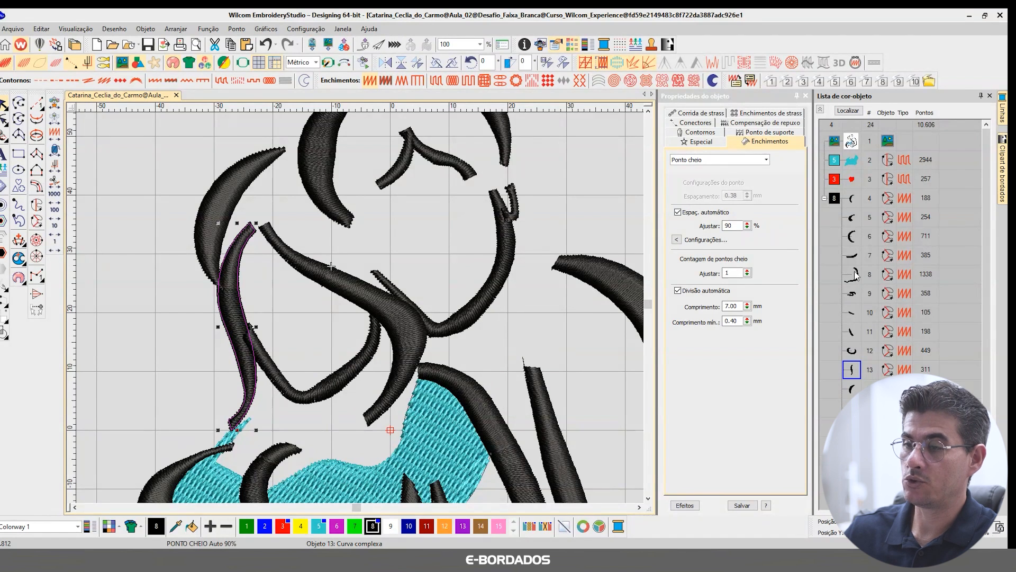
click(854, 355)
click(854, 368)
click(224, 312)
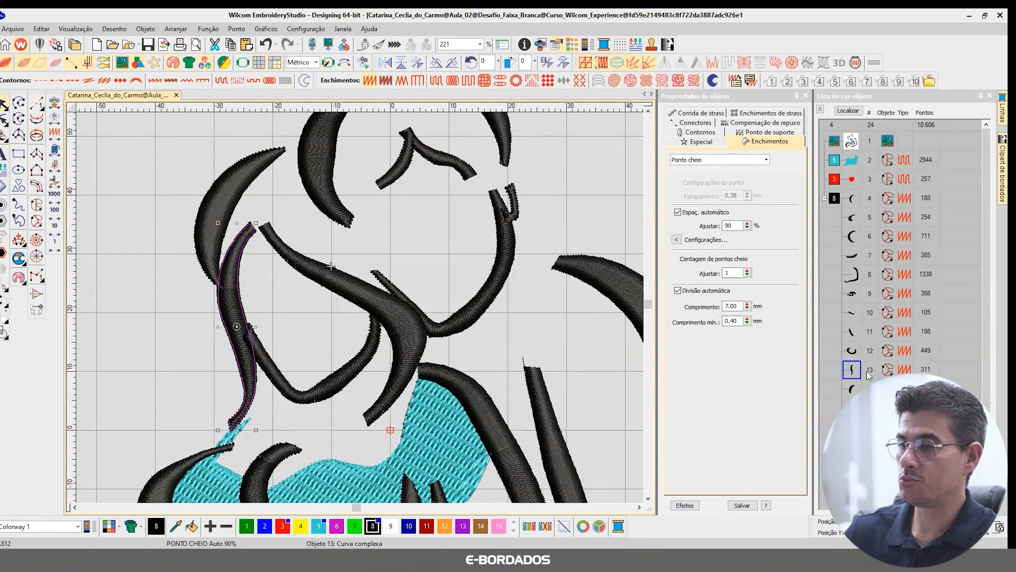
click(868, 407)
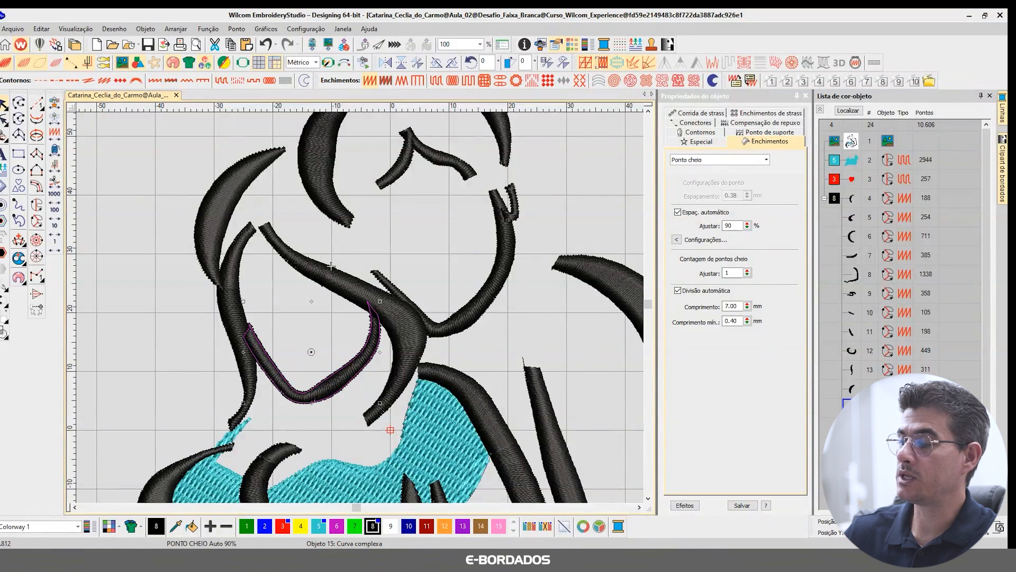
drag(851, 362, 851, 362)
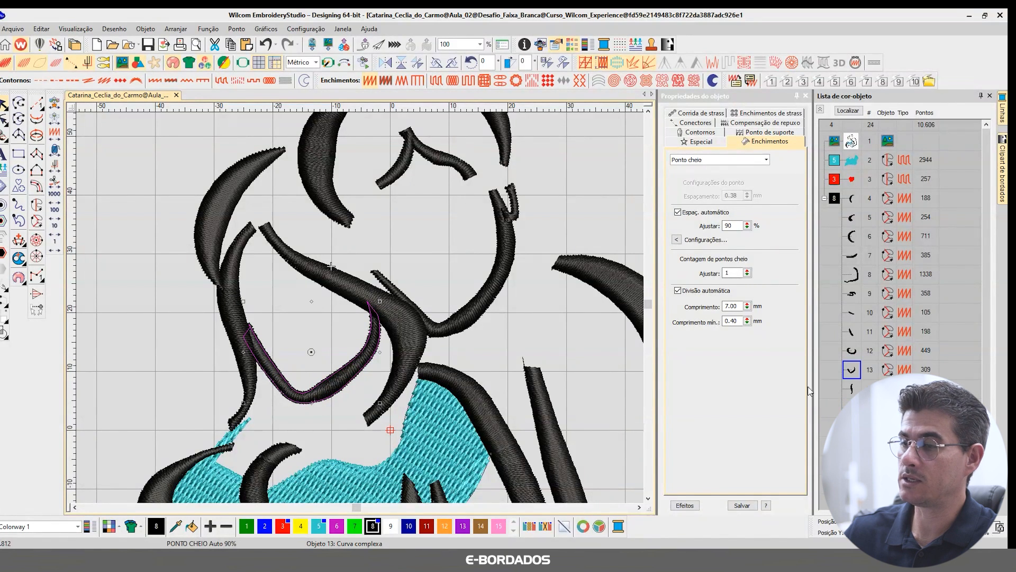
key(Escape)
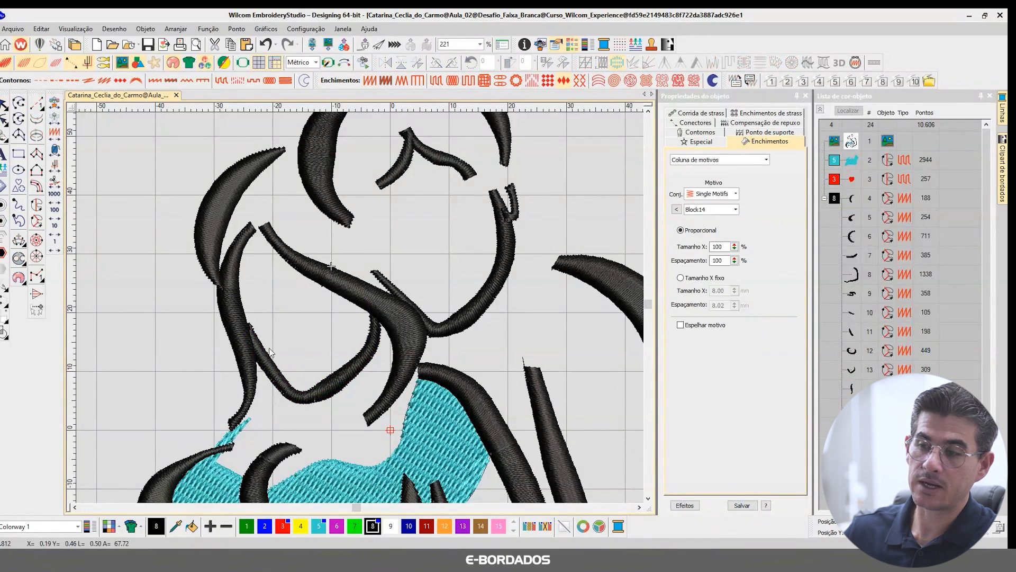
Move the man's ear outline to position 20 in the object sequence, ahead of his jaw outline
click(237, 294)
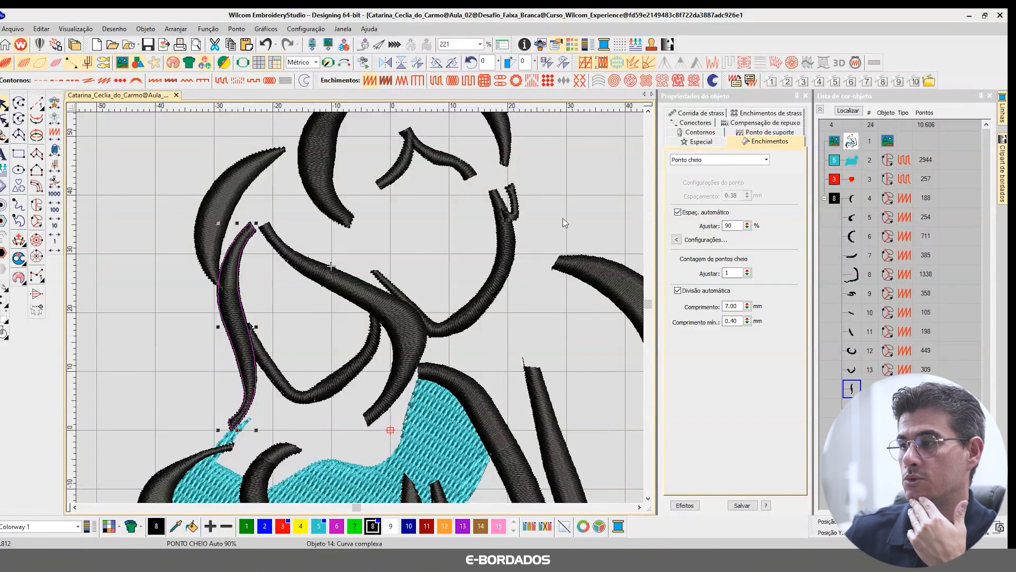
click(509, 204)
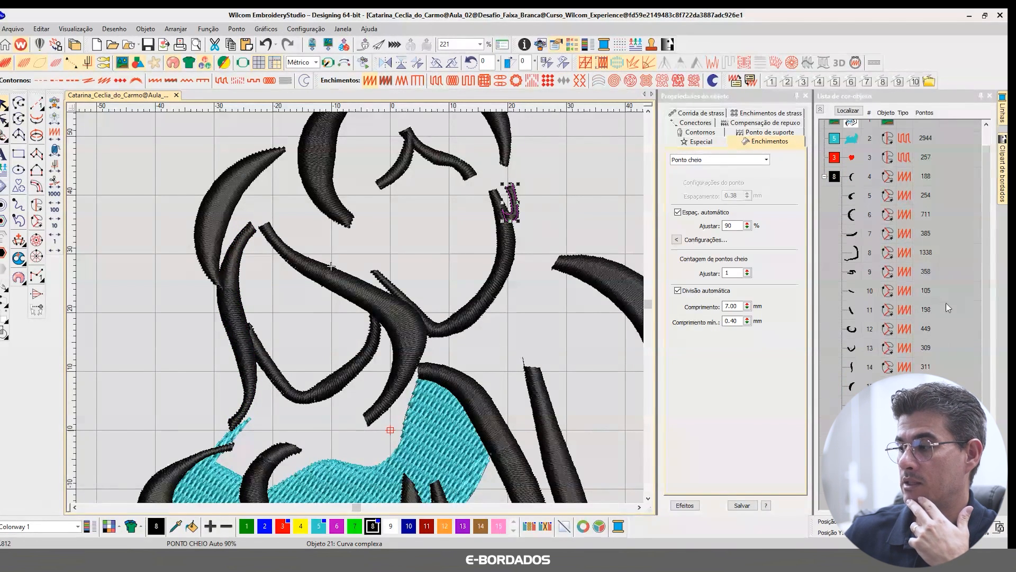
click(488, 291)
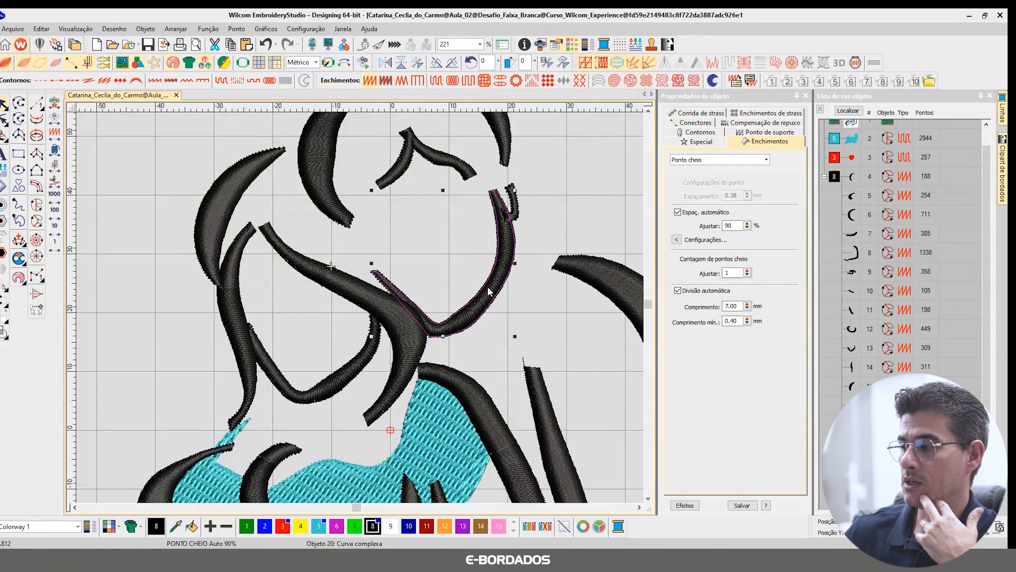
key(Tab)
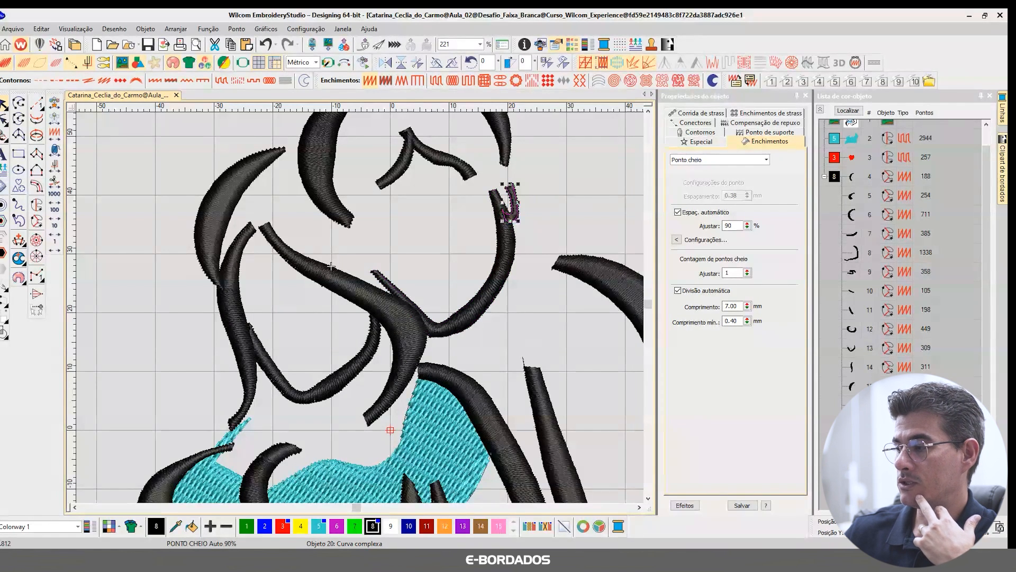
key(ctrl+Page_Down)
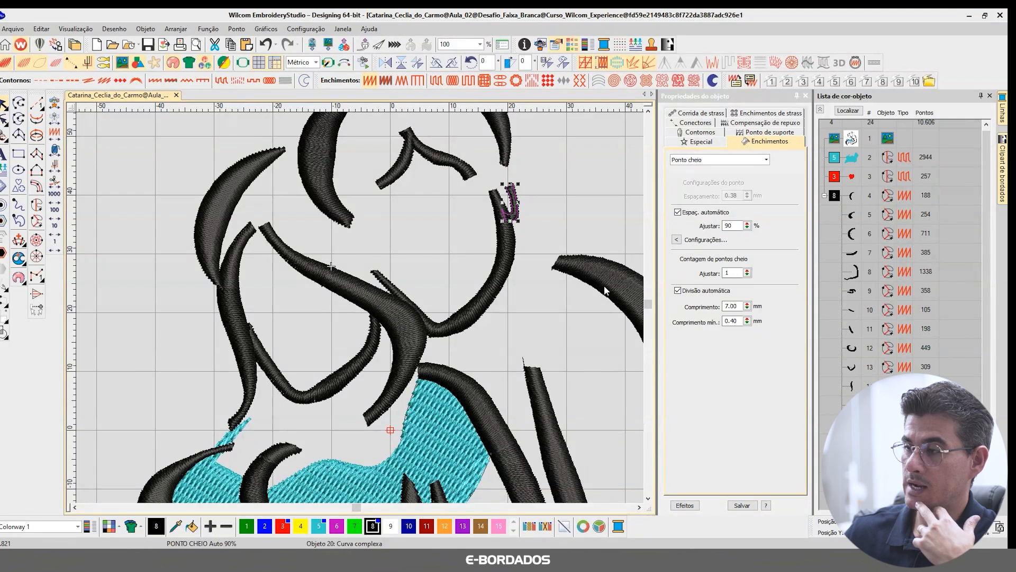
click(574, 206)
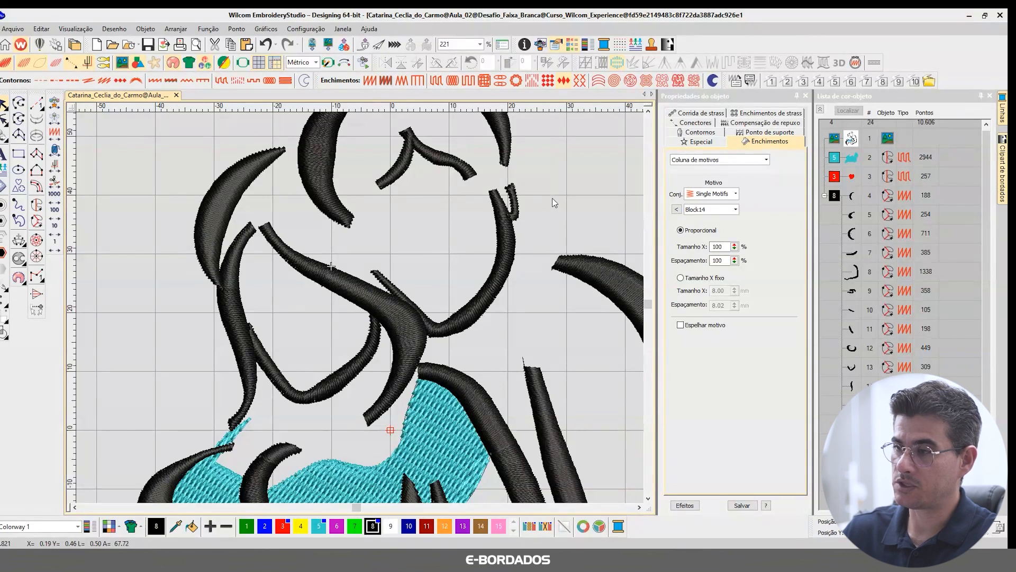
Turn off the realistic stitch rendering and examine the jumps between the black outlines across the couple
key(t)
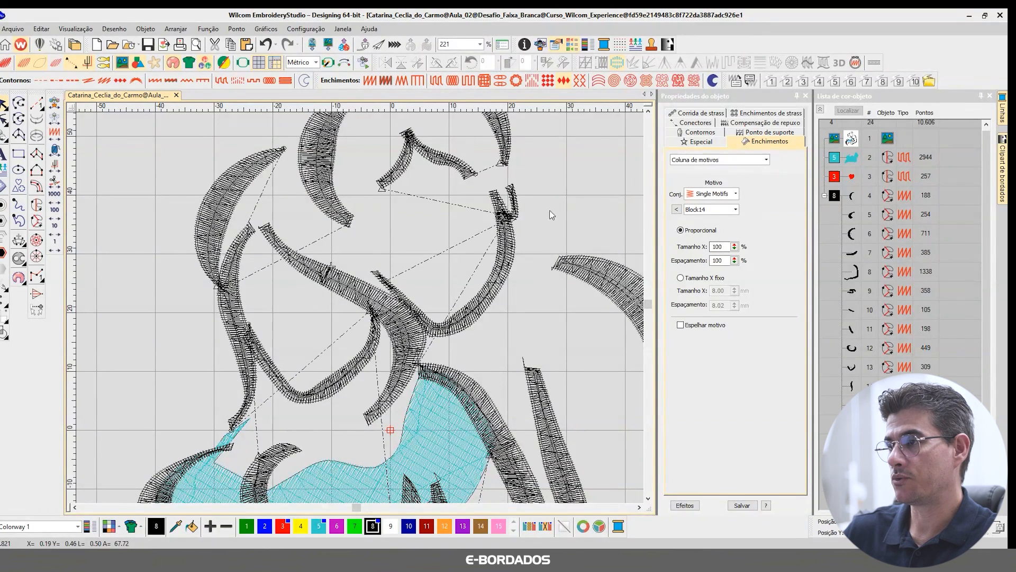
scroll(609, 245, down, 2)
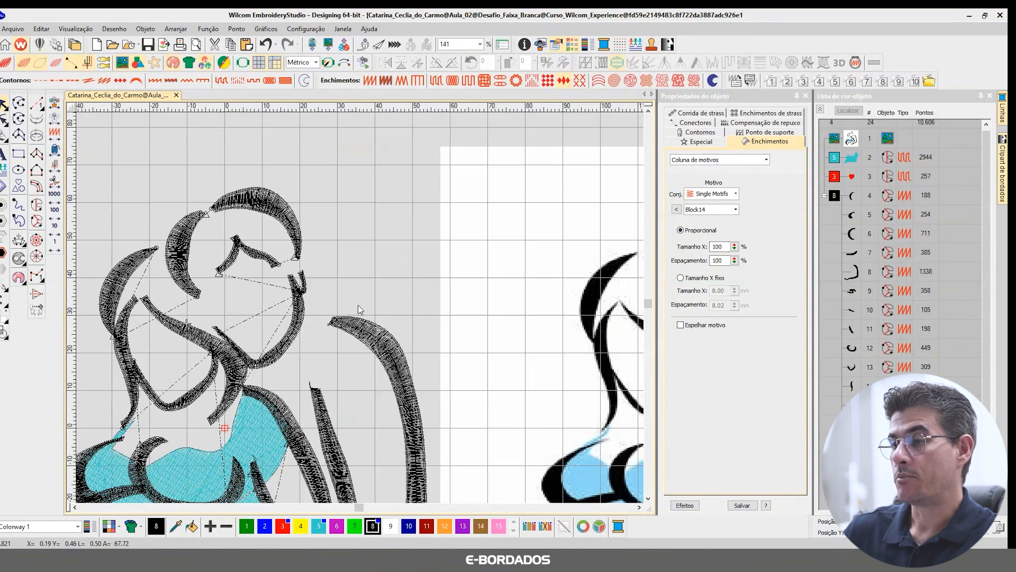
click(853, 215)
scroll(186, 324, down, 2)
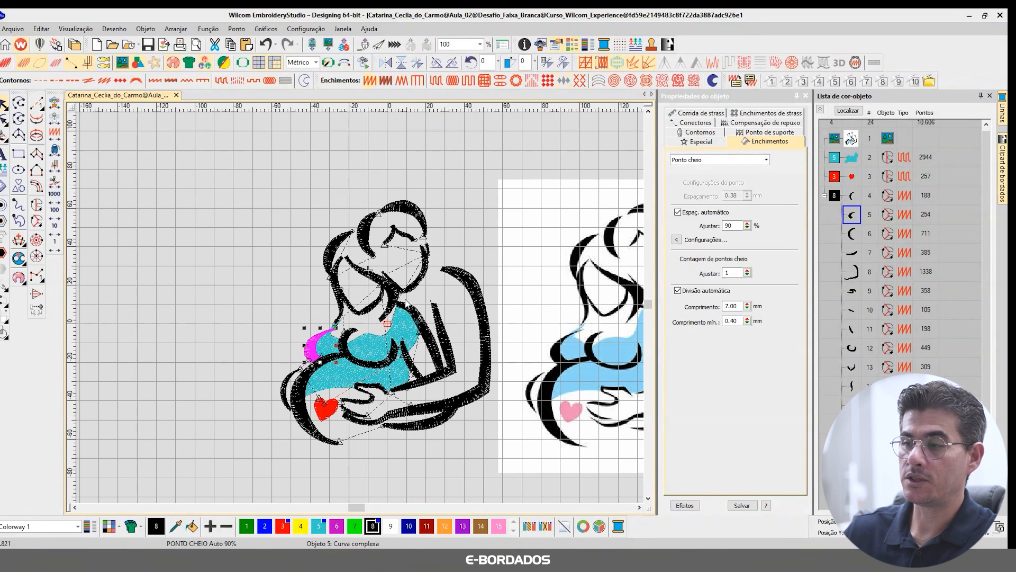
drag(289, 216, 515, 448)
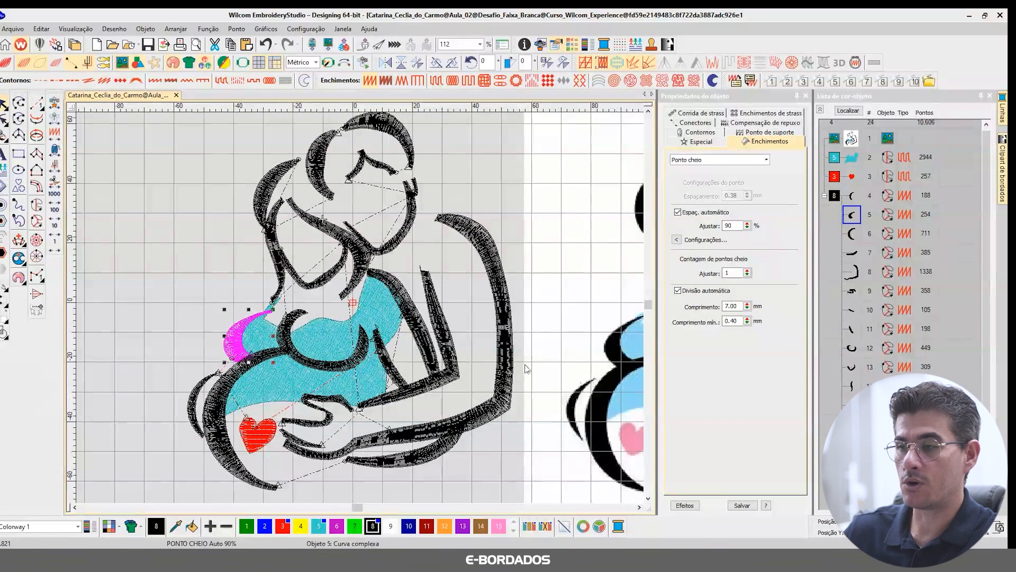
Restore the realistic stitch rendering and compare the whole embroidery with the reference artwork, with nothing selected
key(t)
key(t)
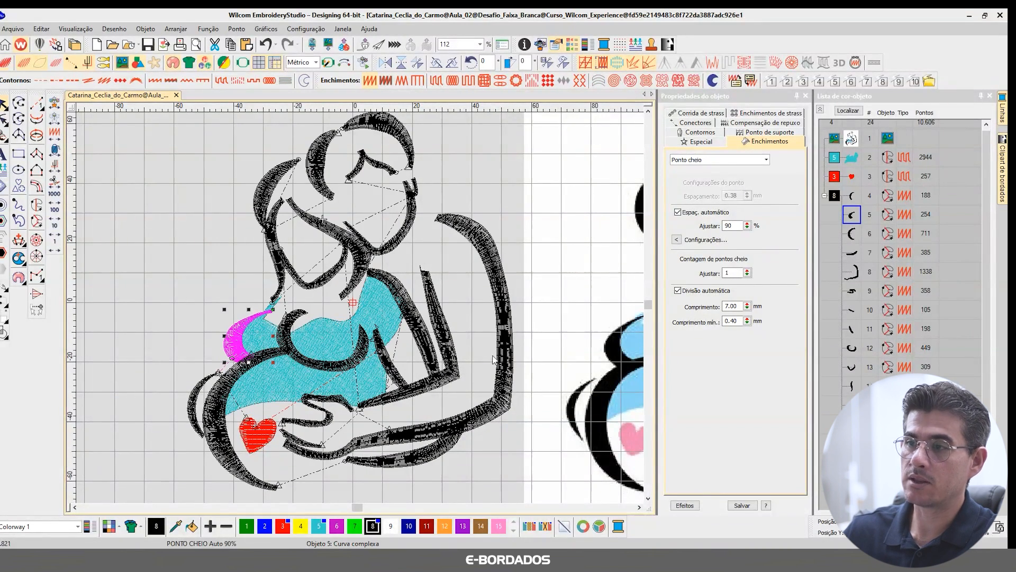
key(t)
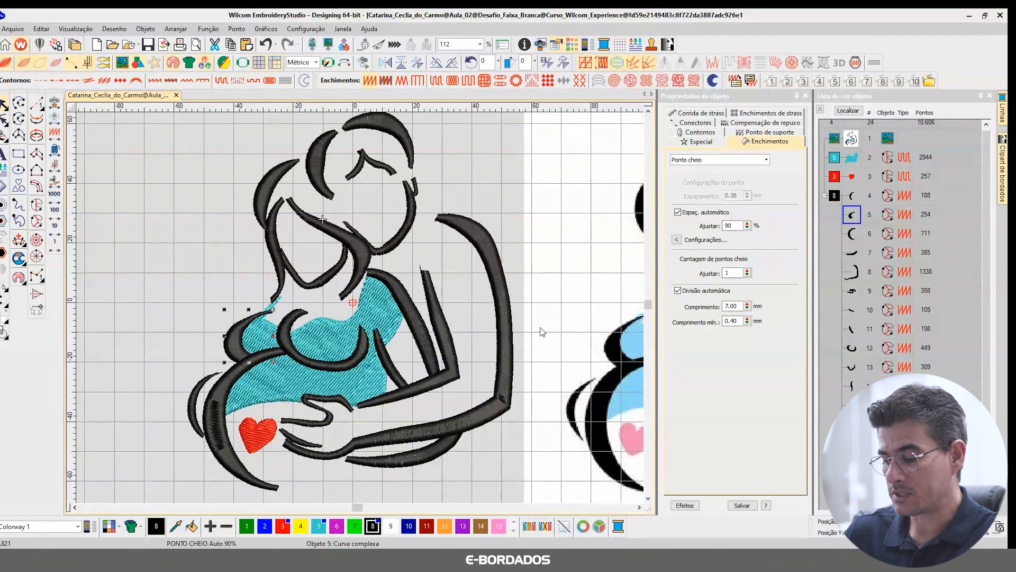
key(0)
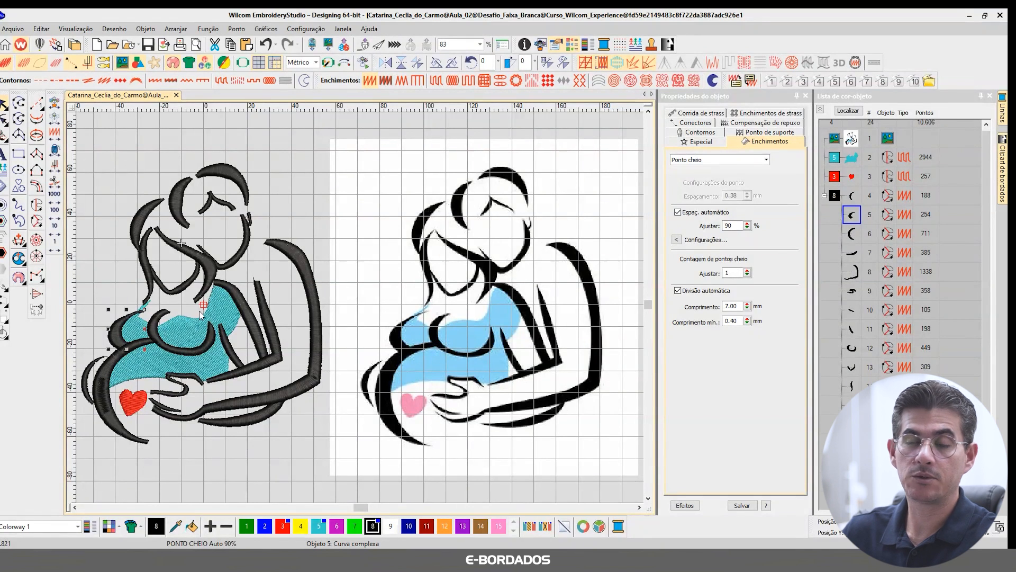
click(275, 130)
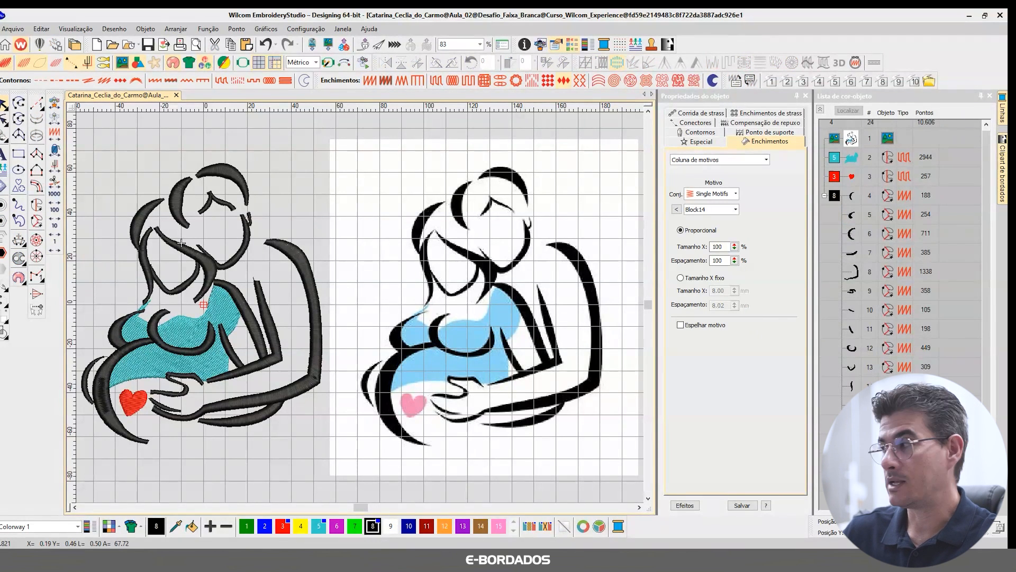